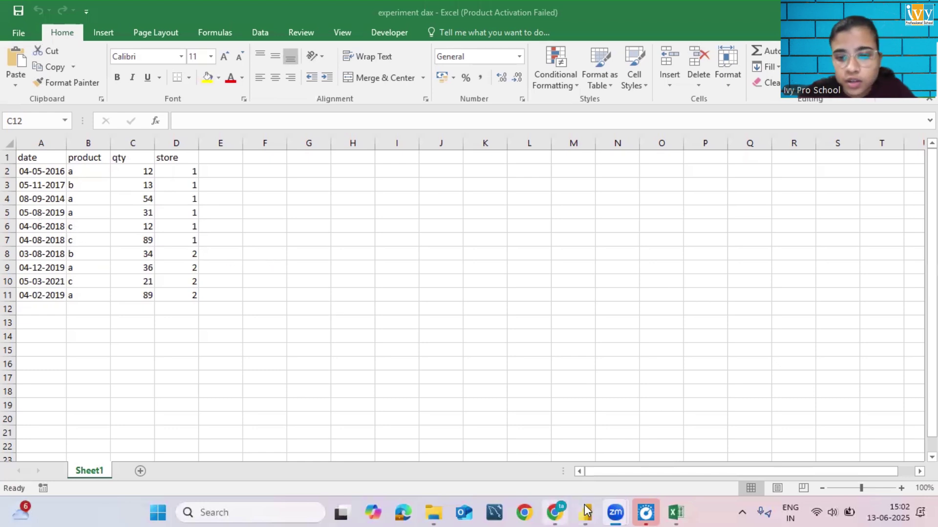
Switch to the blank untitled Power BI Desktop report and load Sheet1 of the Excel workbook into the Power Query Editor
mouse_move(586, 512)
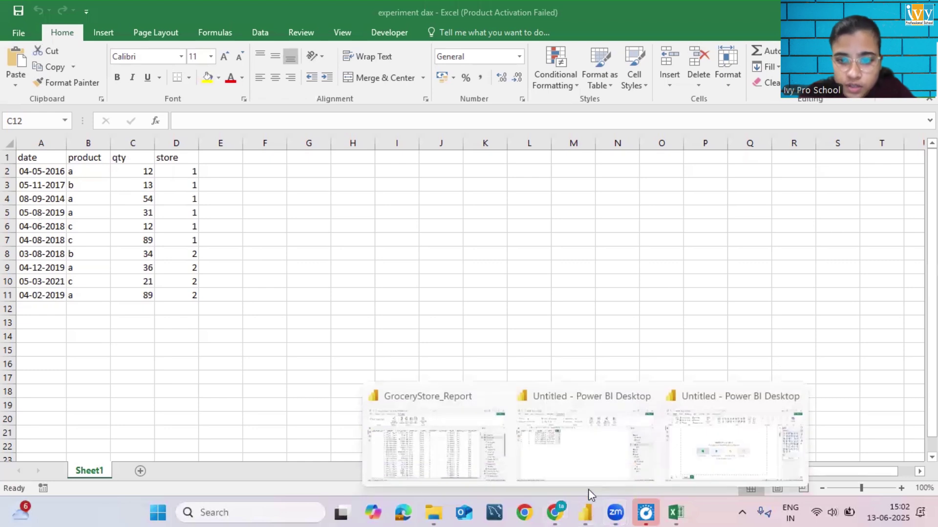
click(713, 445)
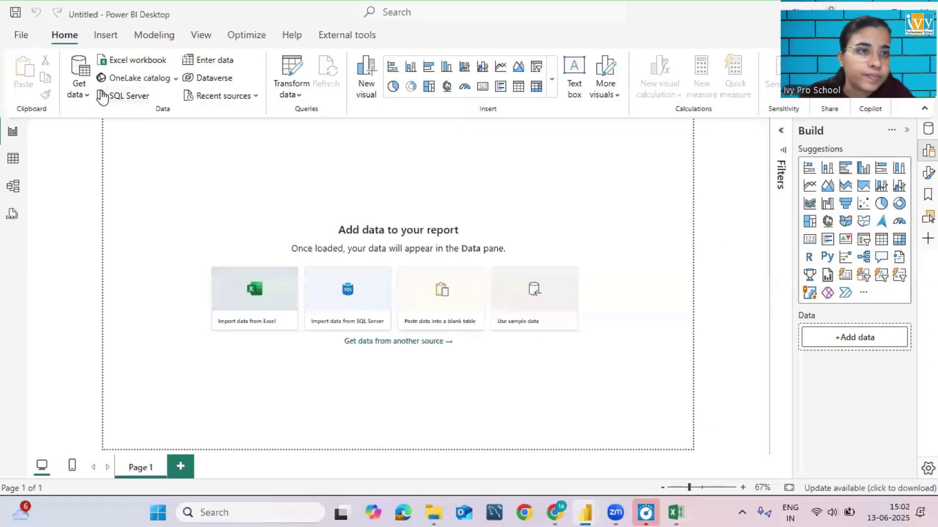
click(80, 90)
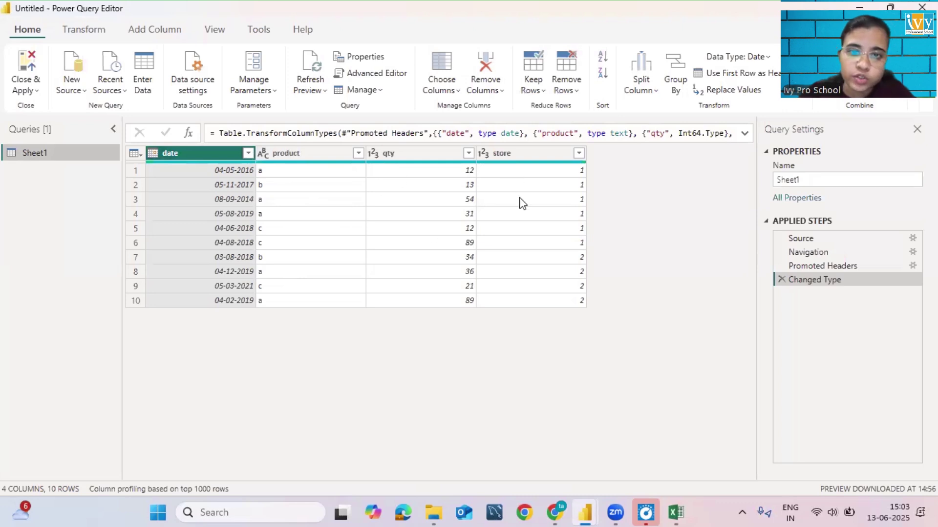
Change the store column's data type to Text, replacing the current conversion, and close the query editor with the changes applied
click(482, 154)
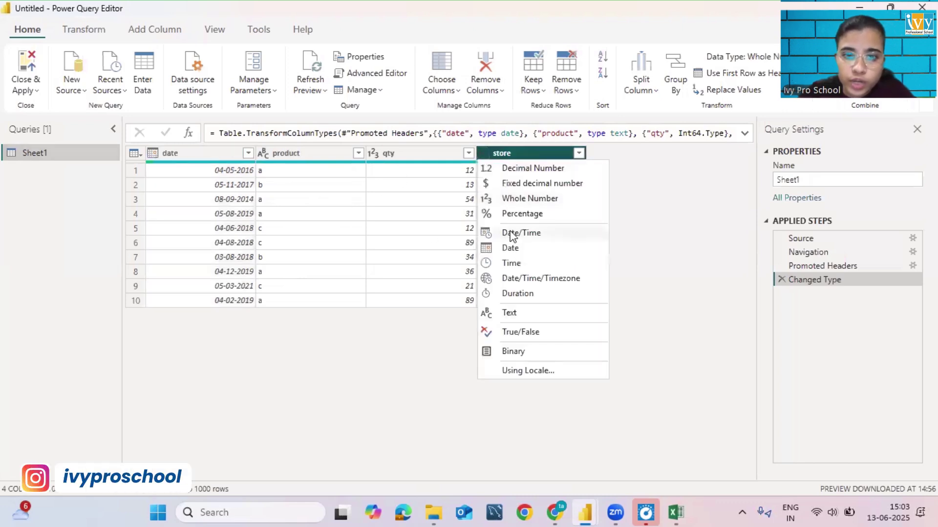
click(523, 315)
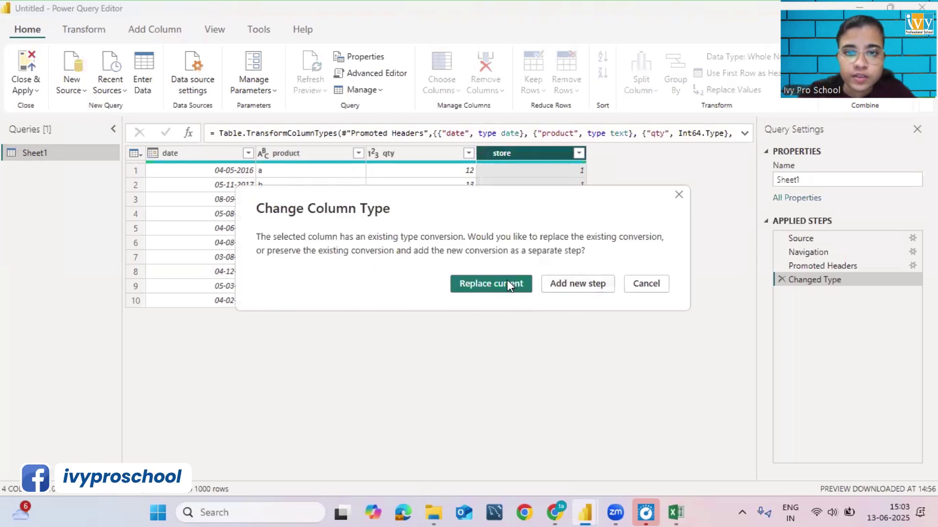
click(506, 284)
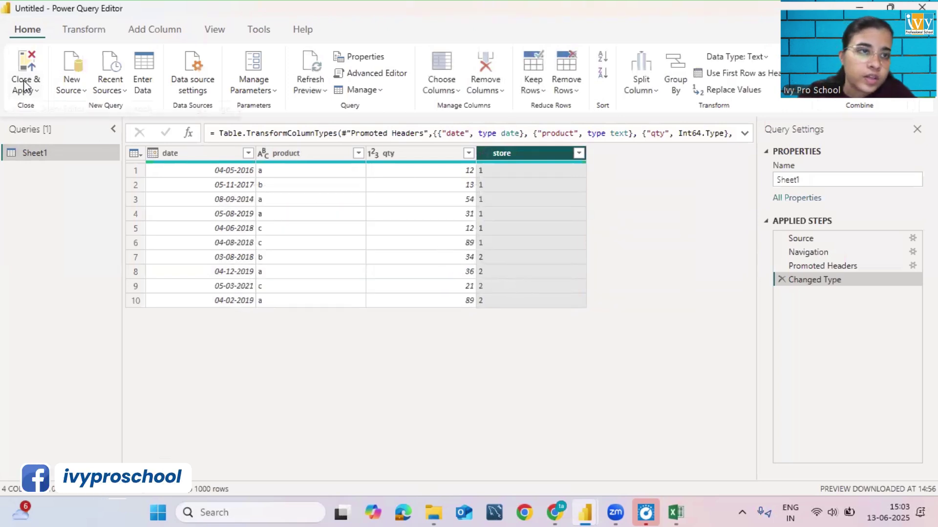
click(31, 94)
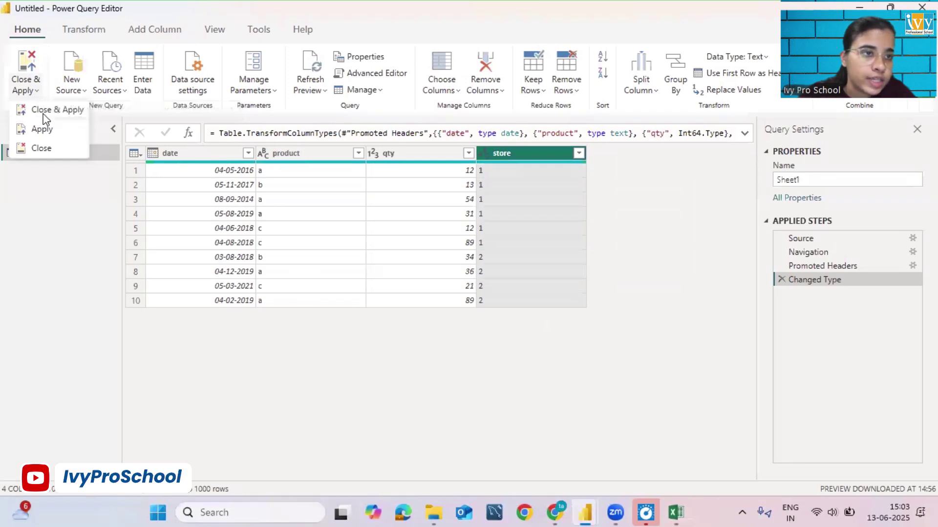
click(43, 113)
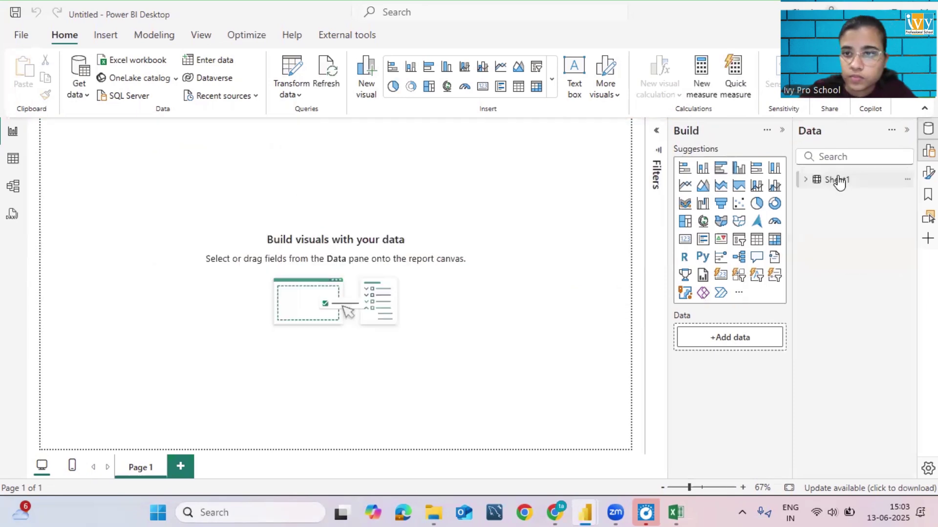
Expand the Sheet1 fields and start a new calculated table named "max date table"
click(837, 180)
click(806, 180)
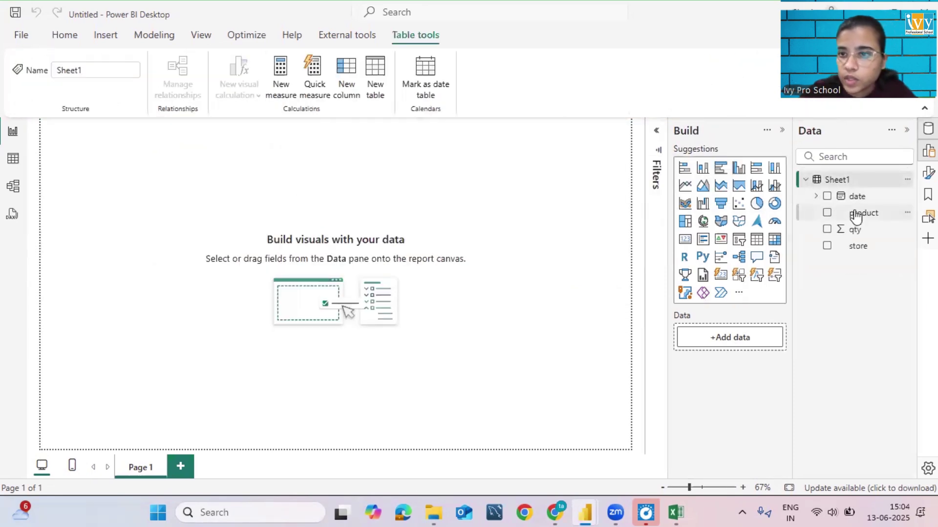
click(375, 73)
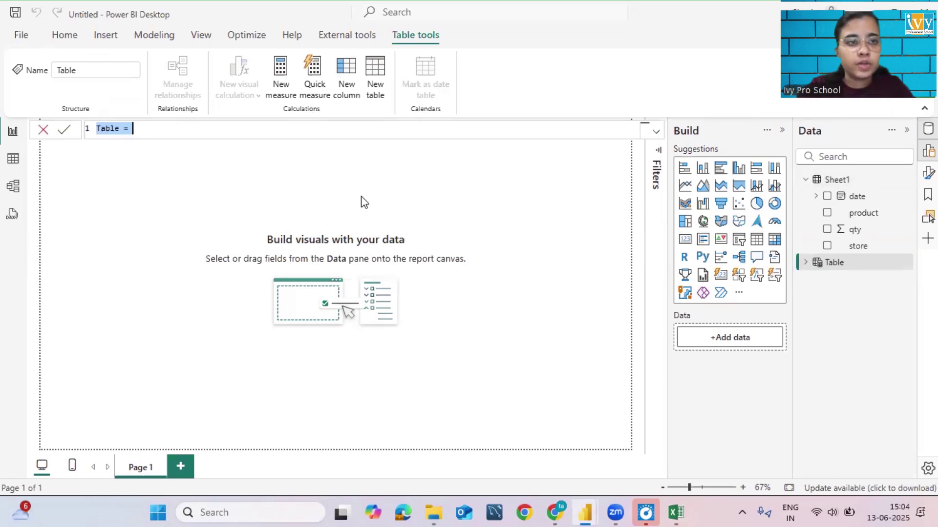
key(BackSpace)
text(max )
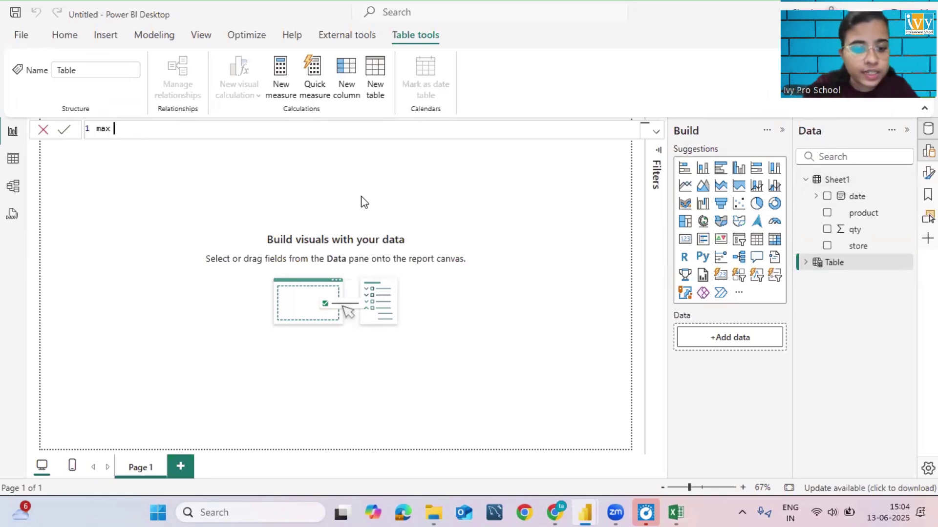
text(date te)
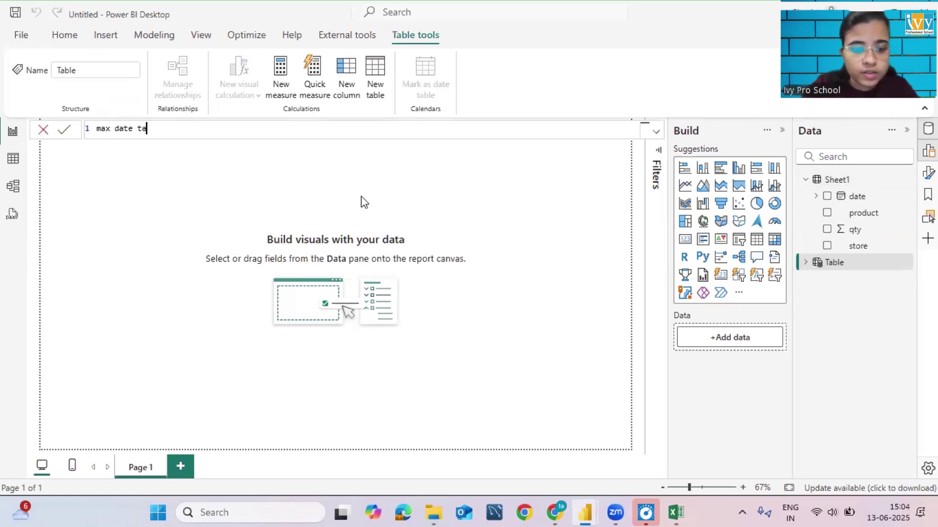
key(BackSpace)
text(able = )
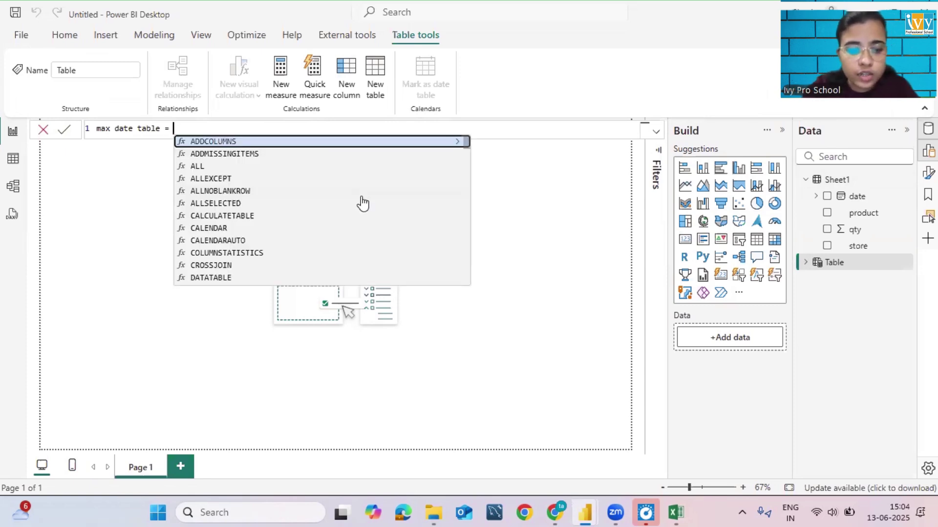
Begin the table's formula with SUMMARIZE over Sheet1, grouping by Sheet1[product] and Sheet1[store ]
text(sum)
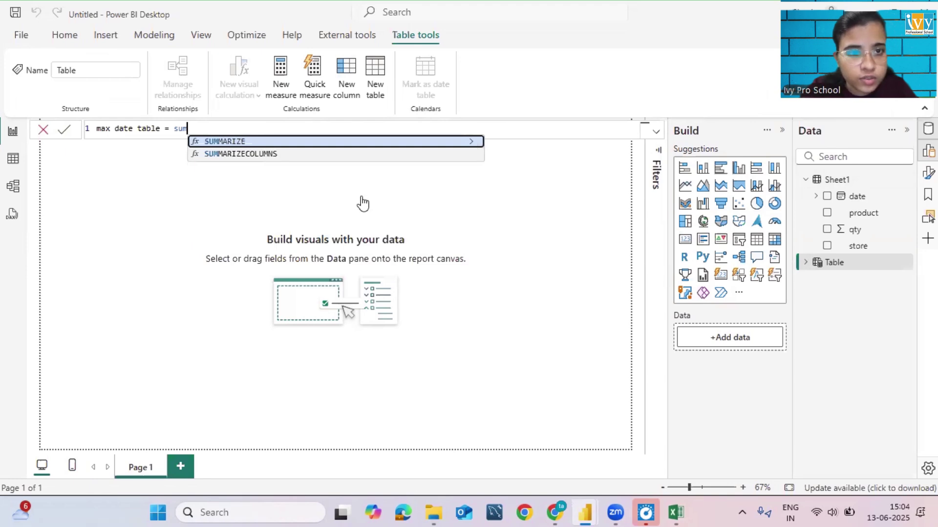
key(Tab)
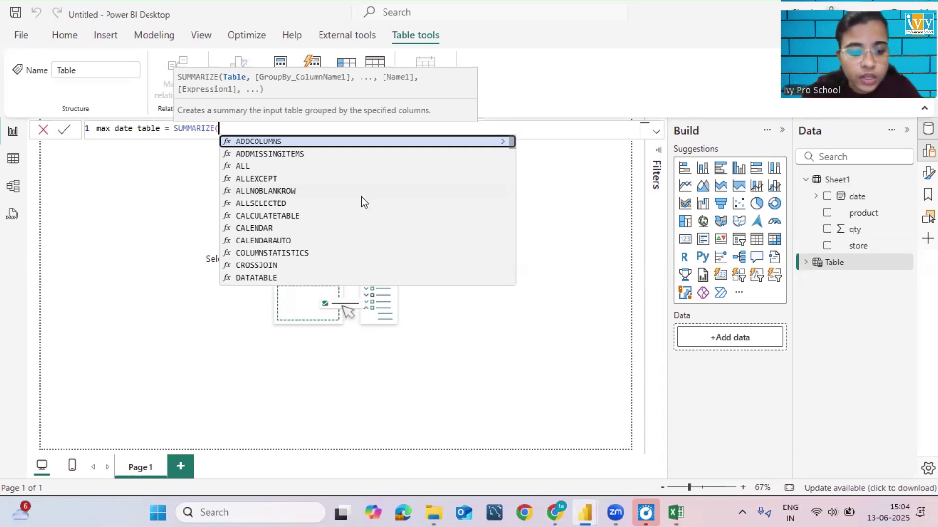
text(she)
key(Tab)
text(,)
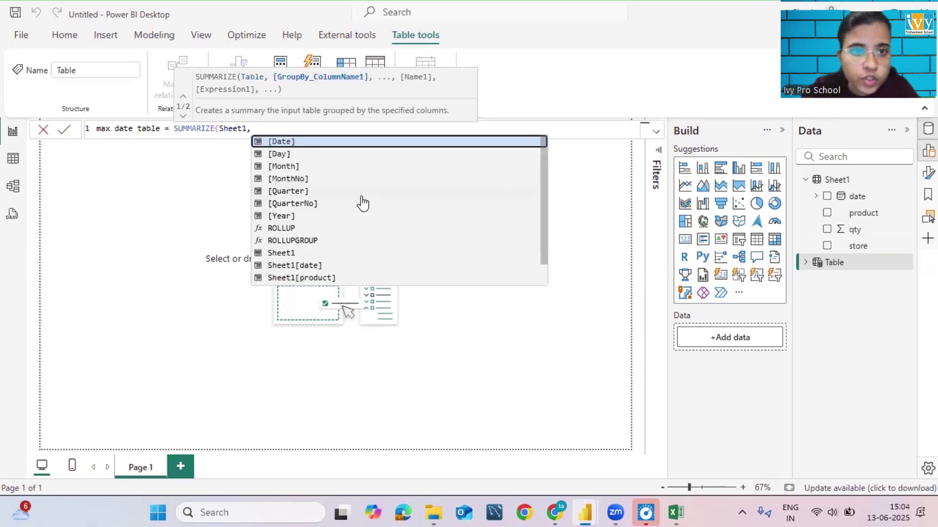
text(prod)
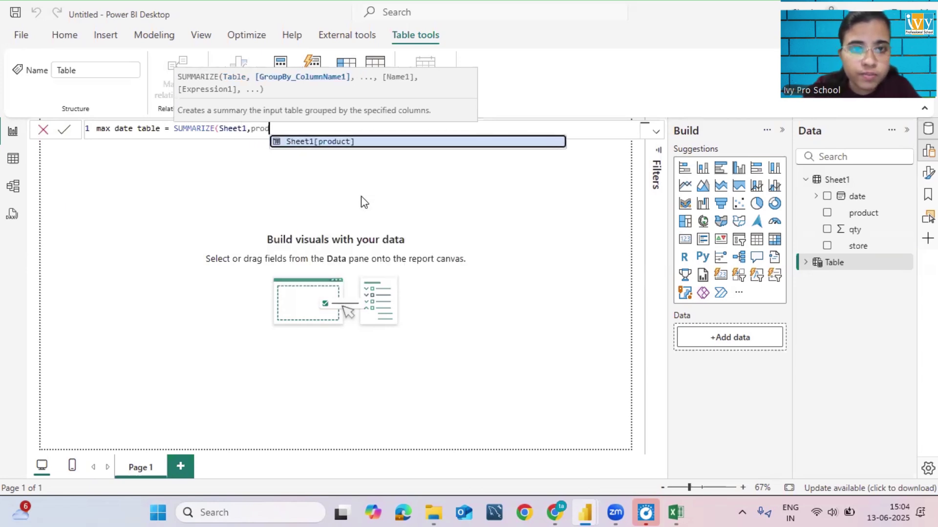
key(Tab)
text(,)
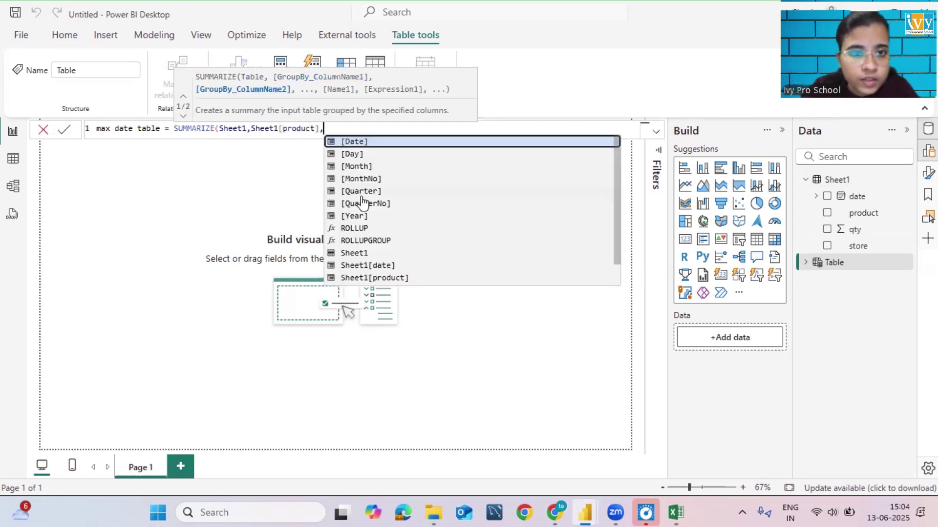
text(store)
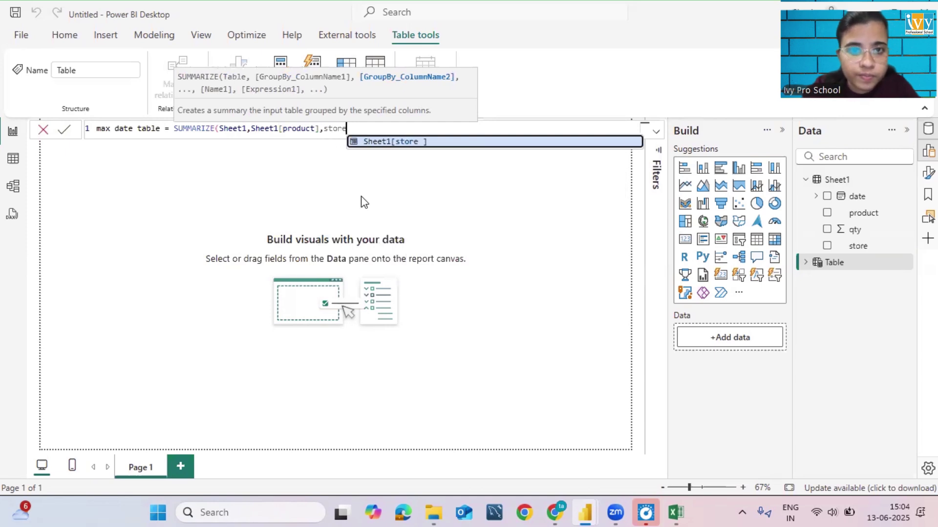
key(Tab)
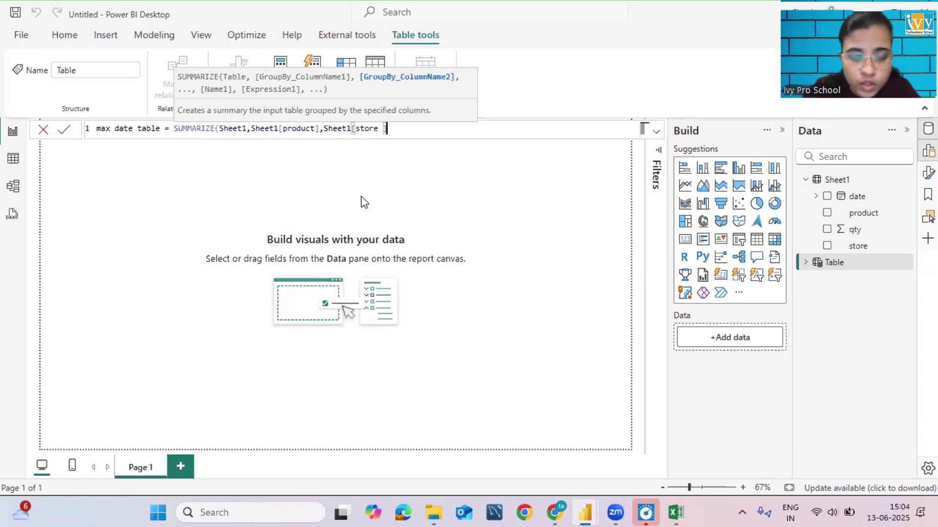
Add a summary column "max date" defined as MAX(Sheet1[date]) and commit the calculated table formula
text(,")
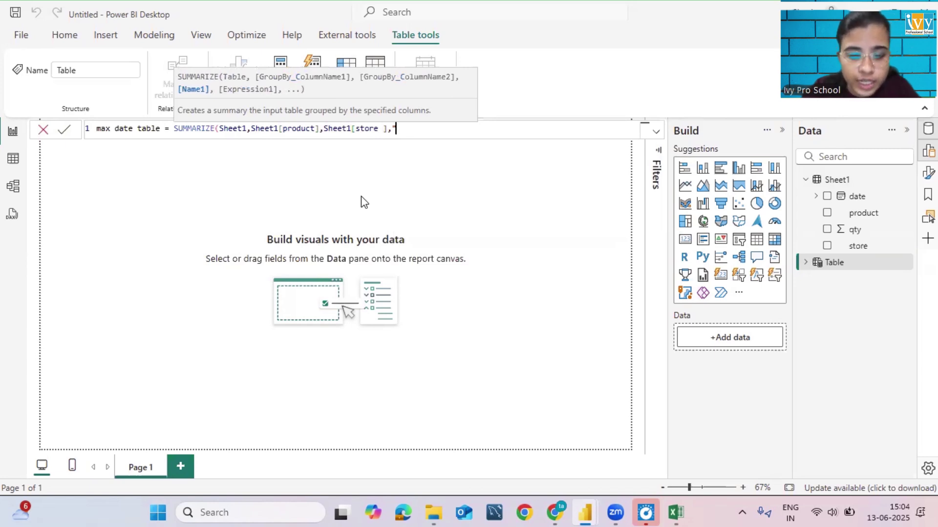
text(max )
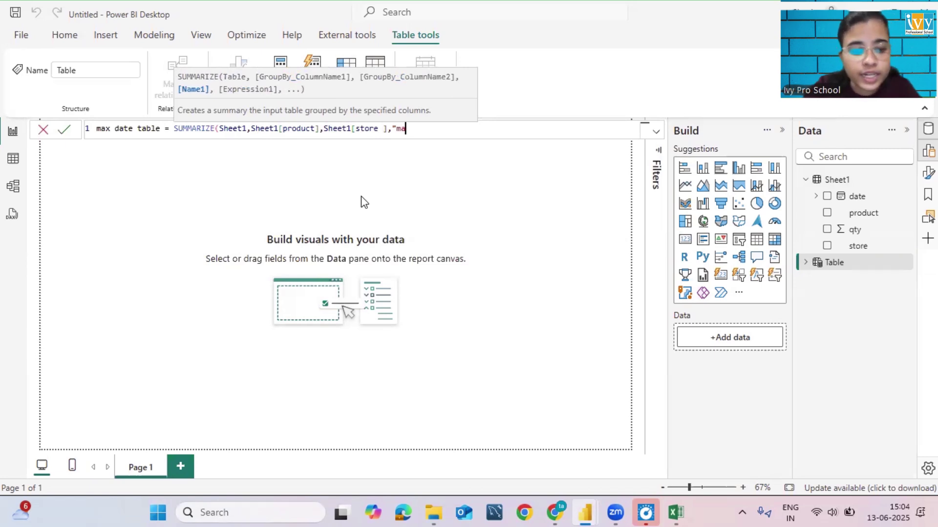
text(date)
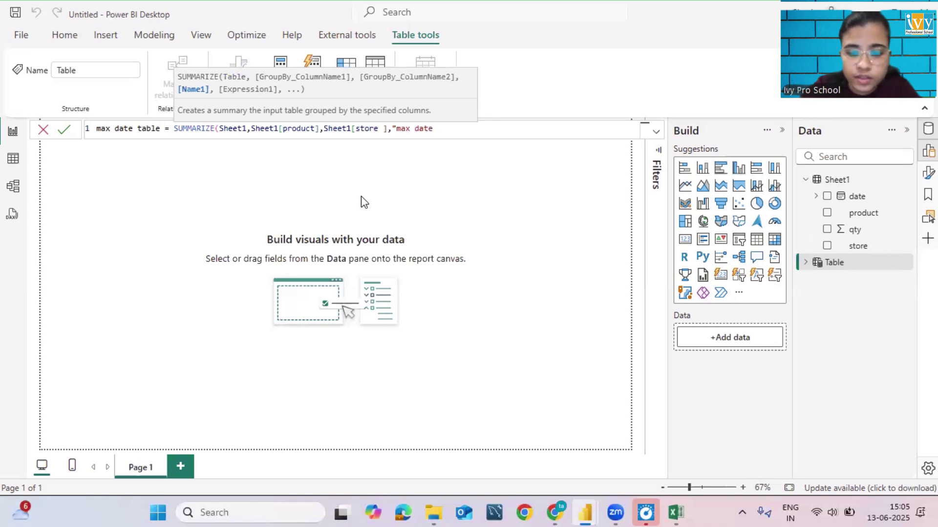
text(",)
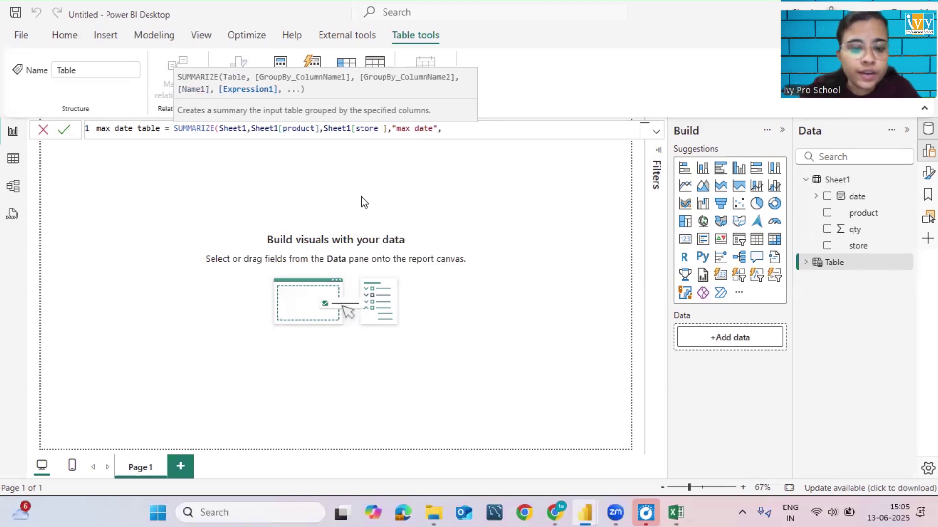
text(max)
key(Tab)
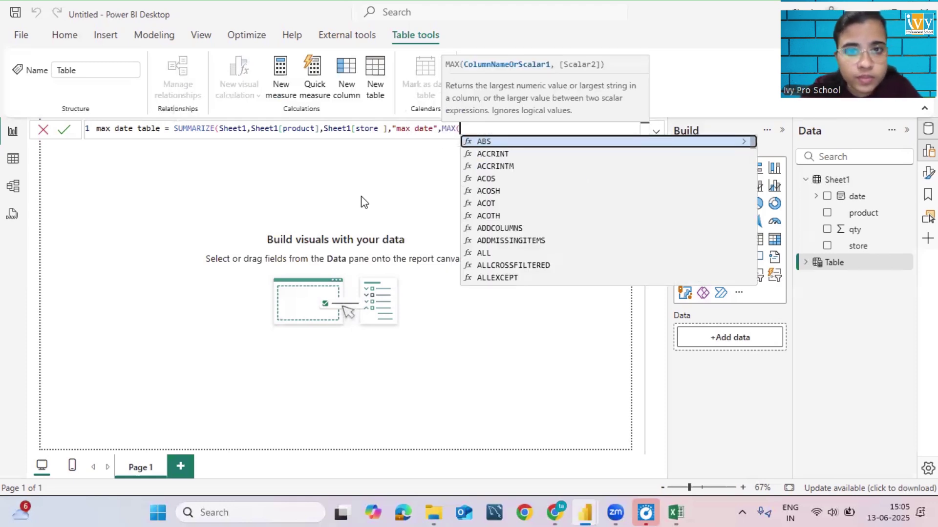
text(date)
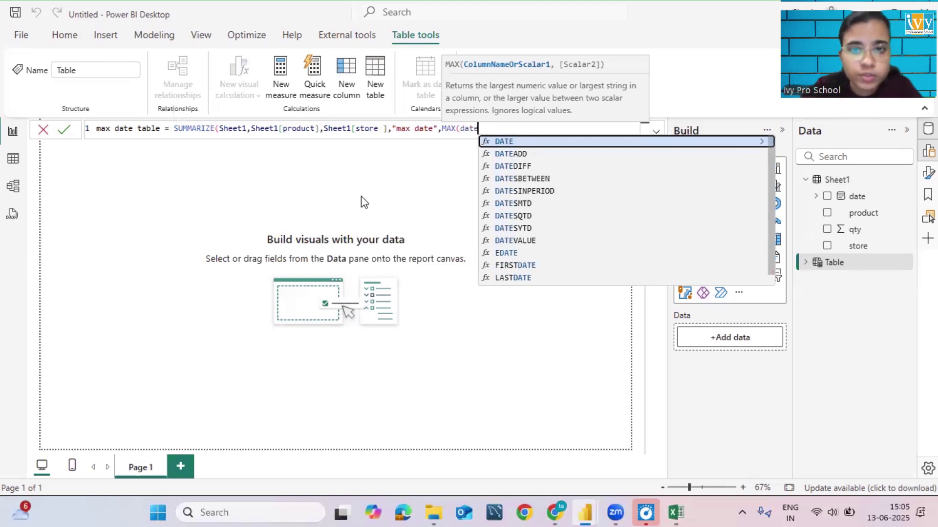
key(Up)
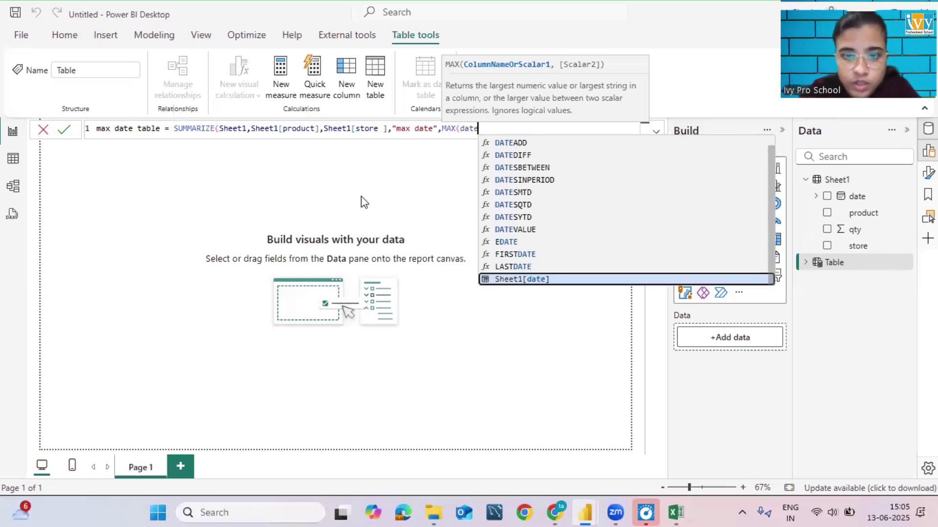
key(Tab)
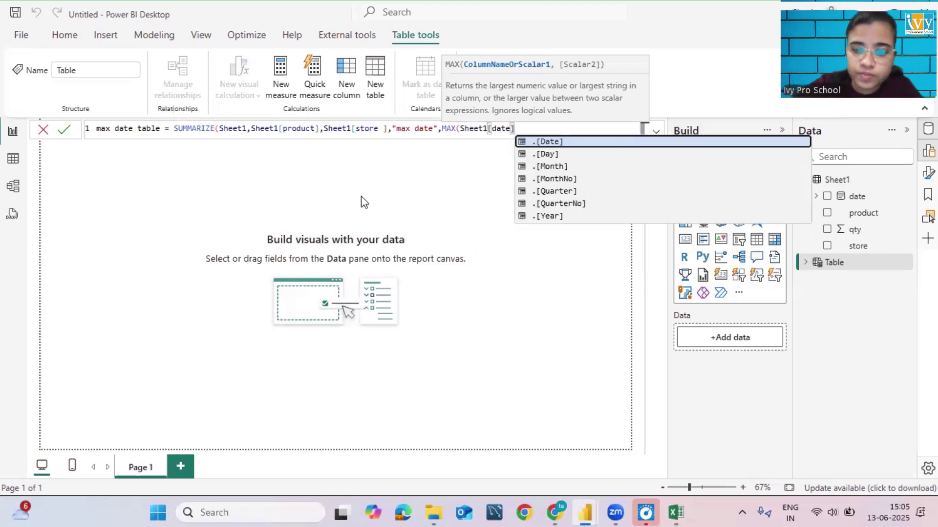
text())
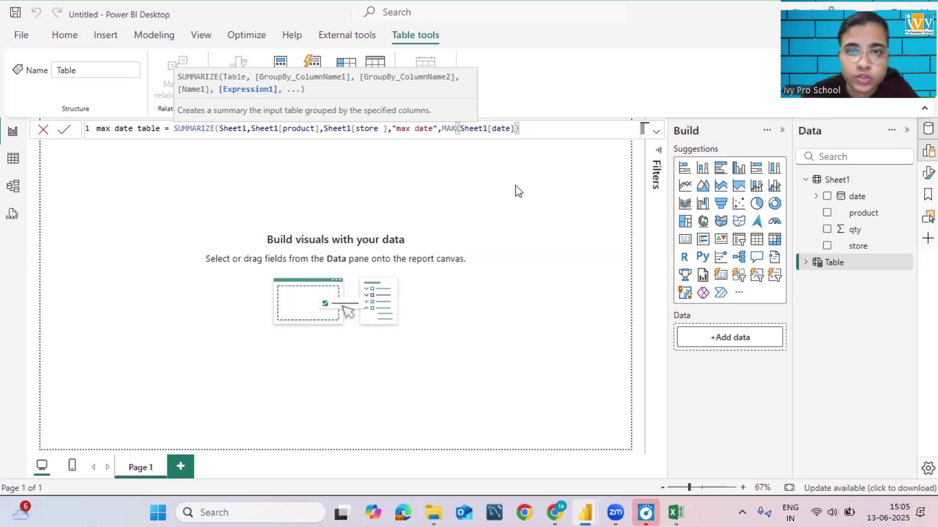
text())
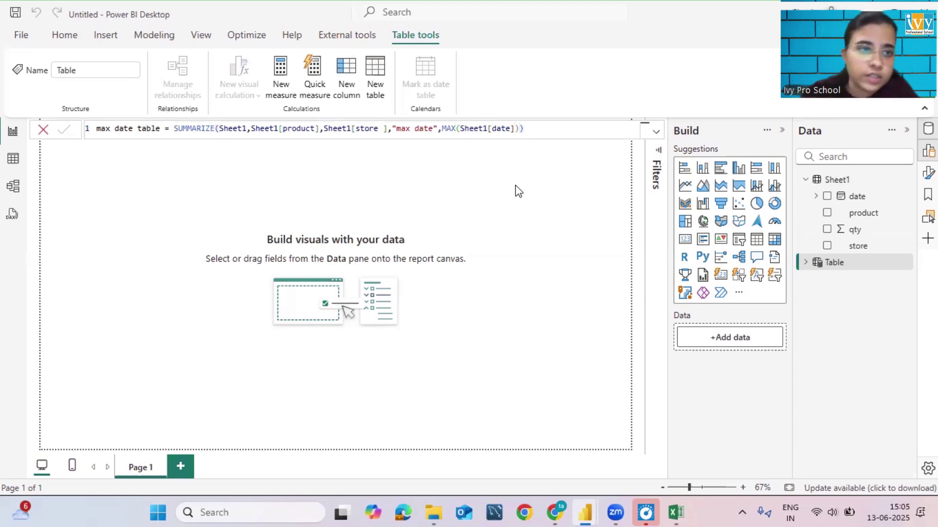
key(Return)
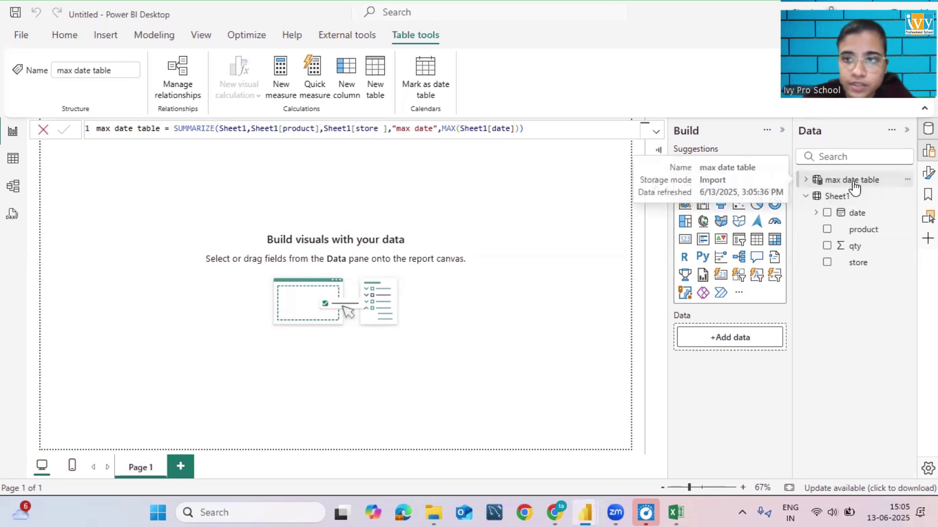
In the data view of max date table, add a calculated column "prd-str-maxdate" whose formula starts with 'max date table'[product]
click(13, 158)
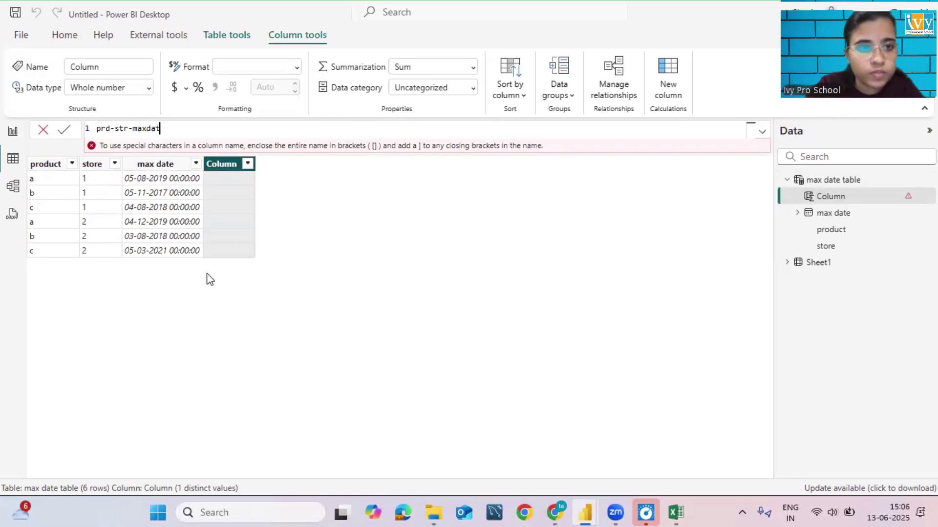
text(=)
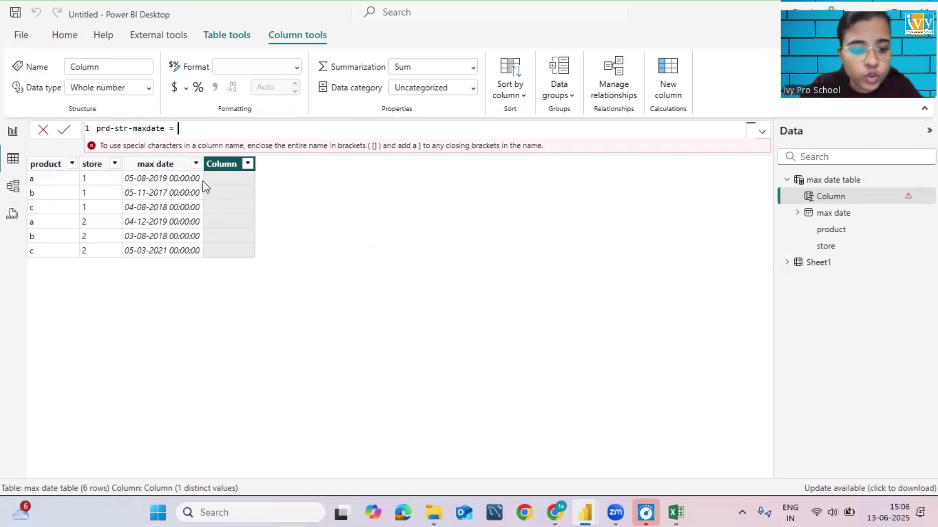
text(prod)
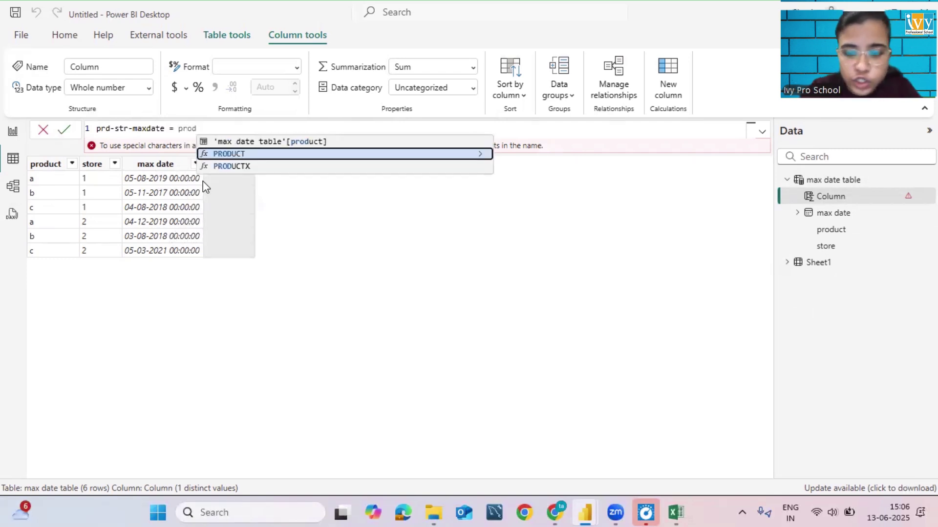
key(Up)
key(Tab)
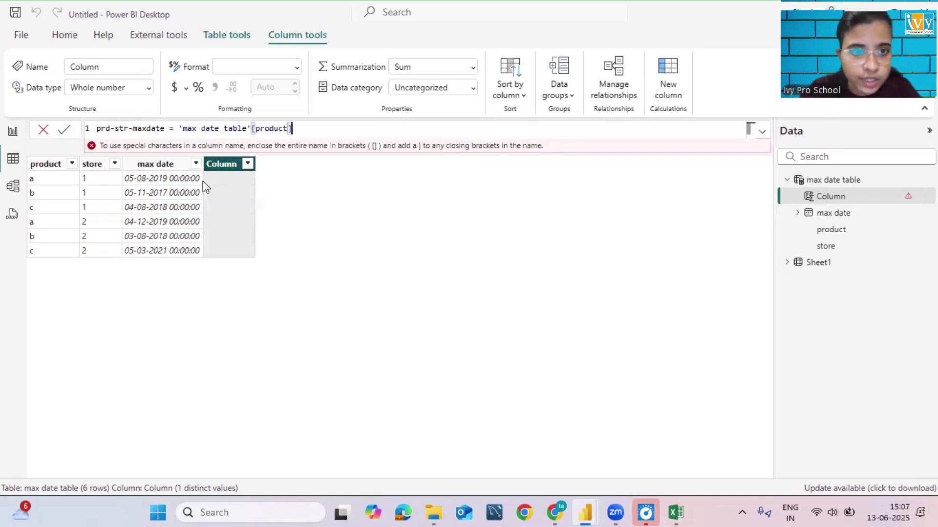
Concatenate 'max date table'[store ] and 'max date table'[max date] onto the product reference with & and commit the column formula
text(& store)
key(Tab)
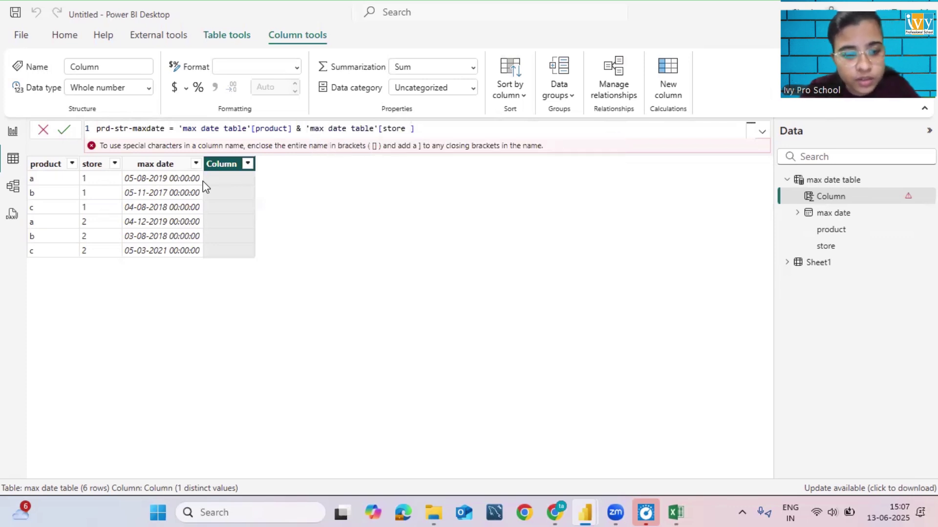
text(&)
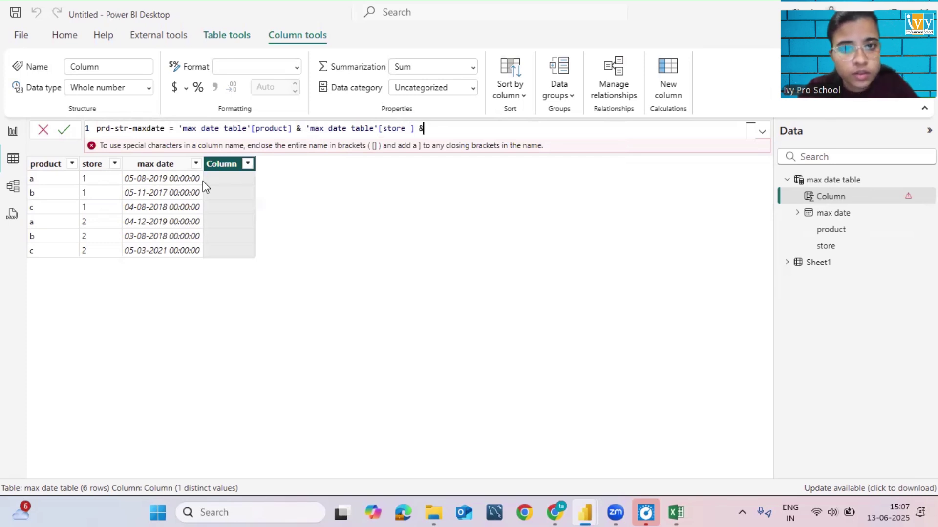
text( max)
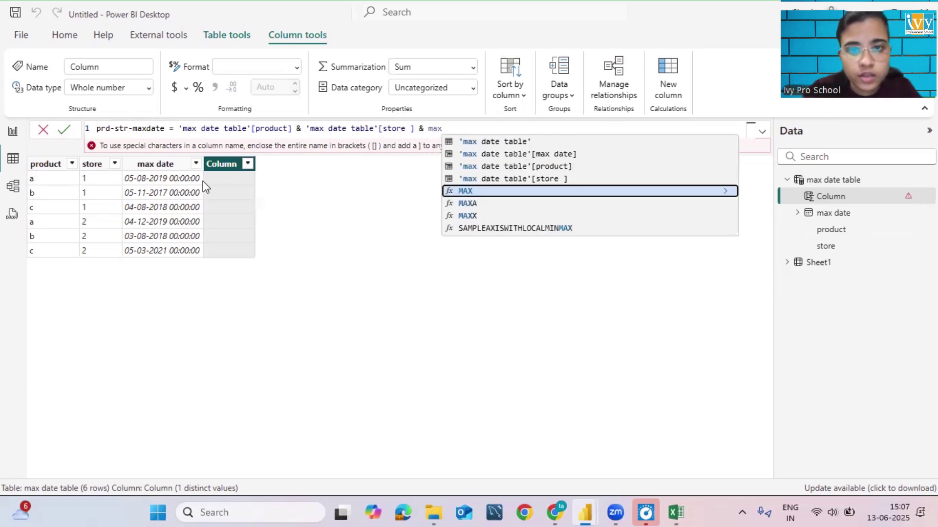
key(Up)
key(Up)
key(Up)
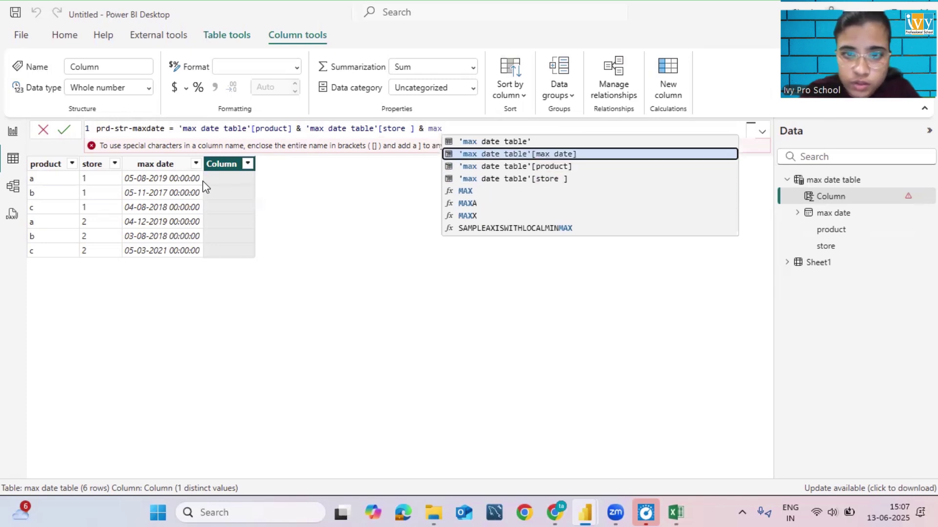
key(Tab)
key(Return)
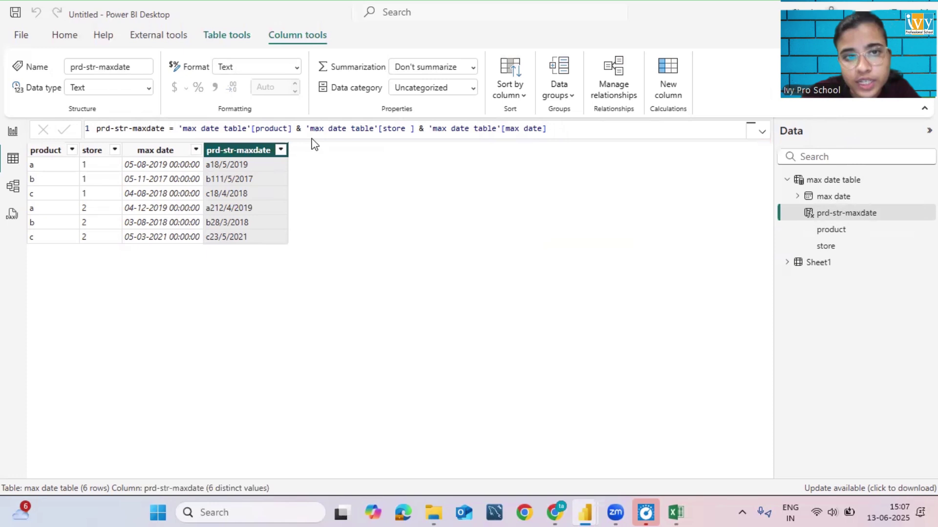
Insert a "-" separator between product and store and between store and max date in the prd-str-maxdate formula, and commit it
click(300, 128)
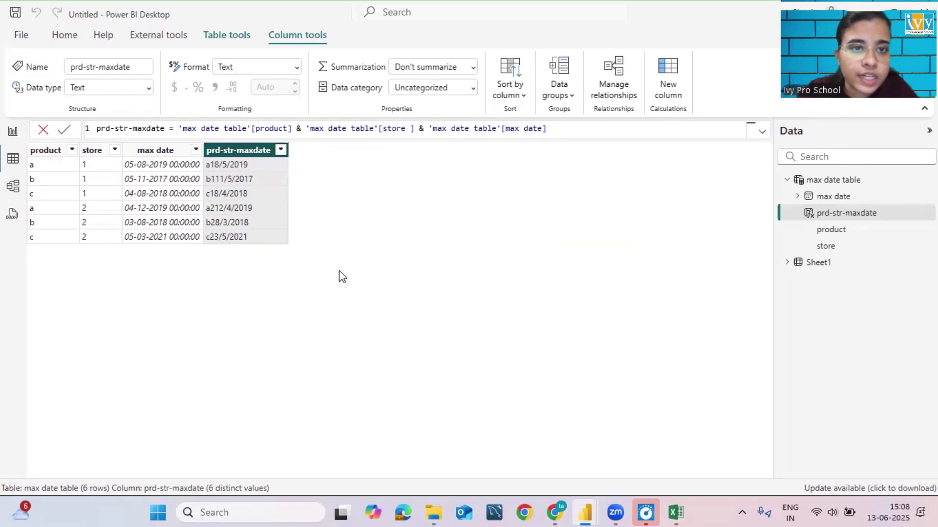
text(")
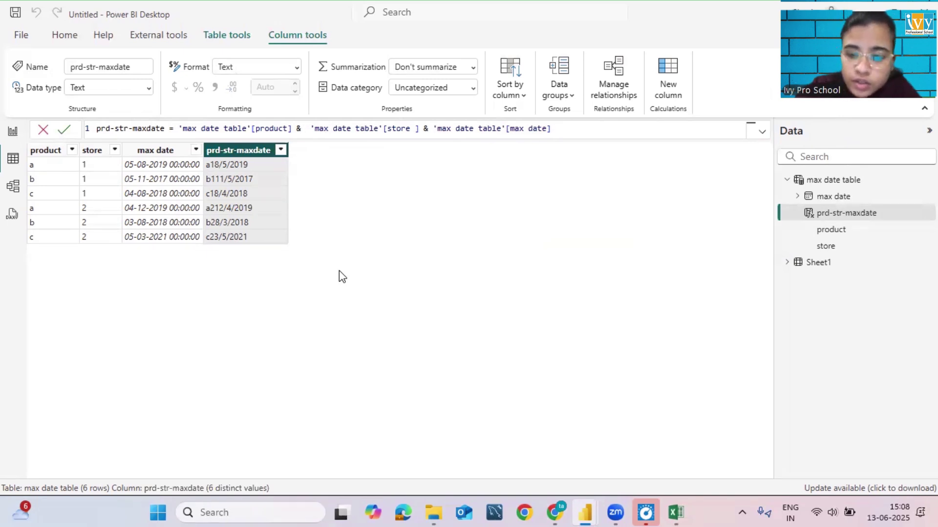
text(-")
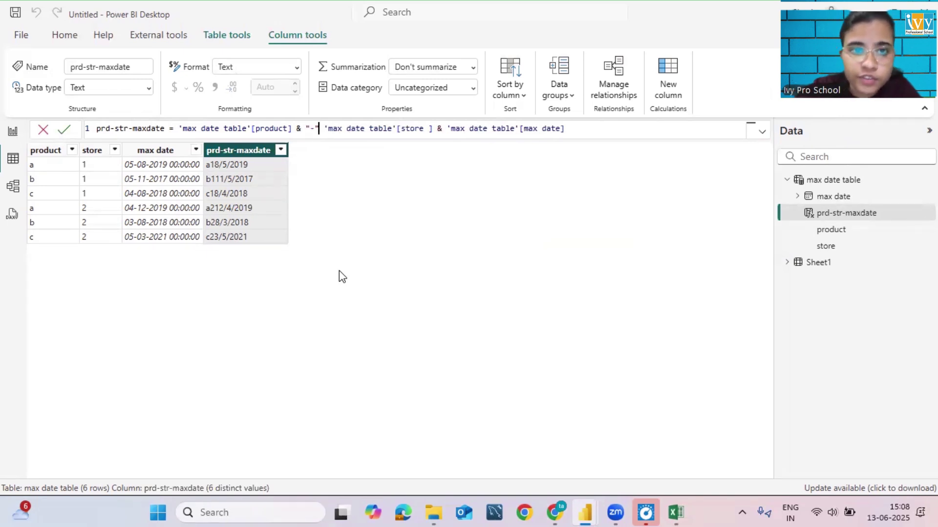
text( &)
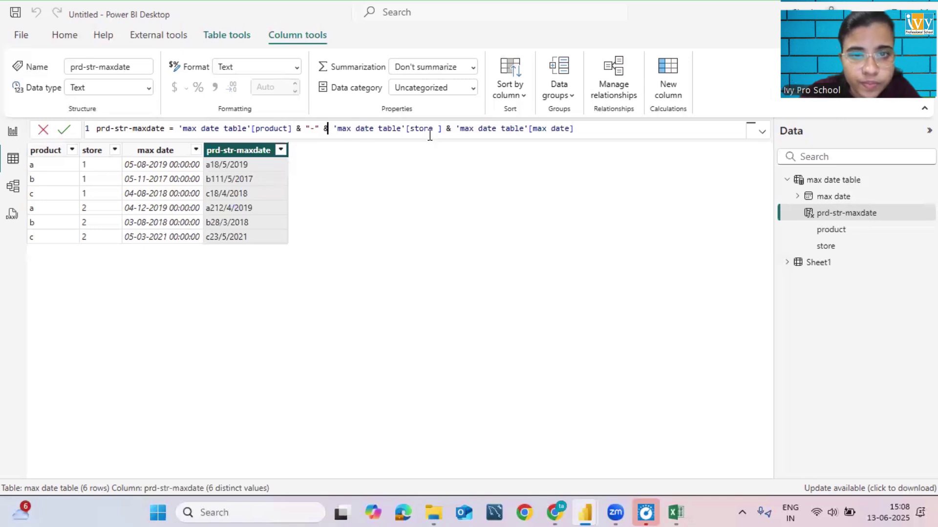
text("-")
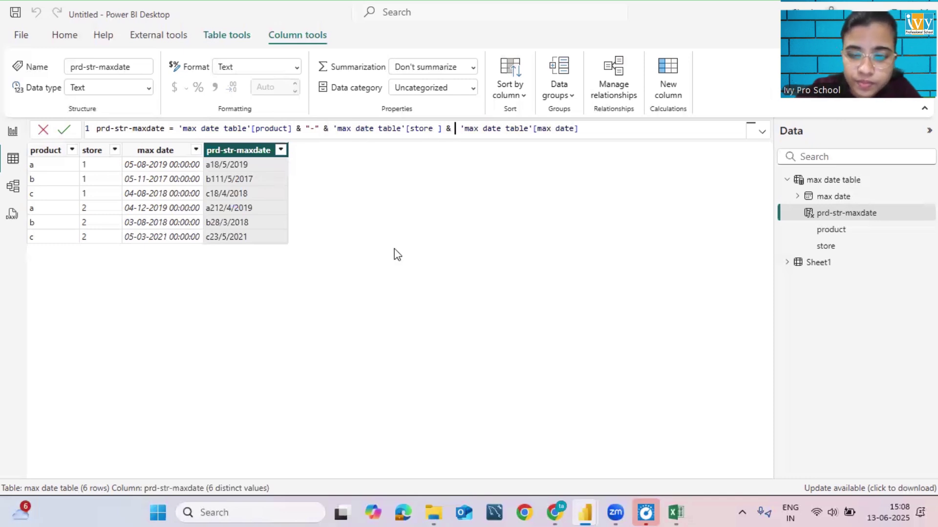
text( &)
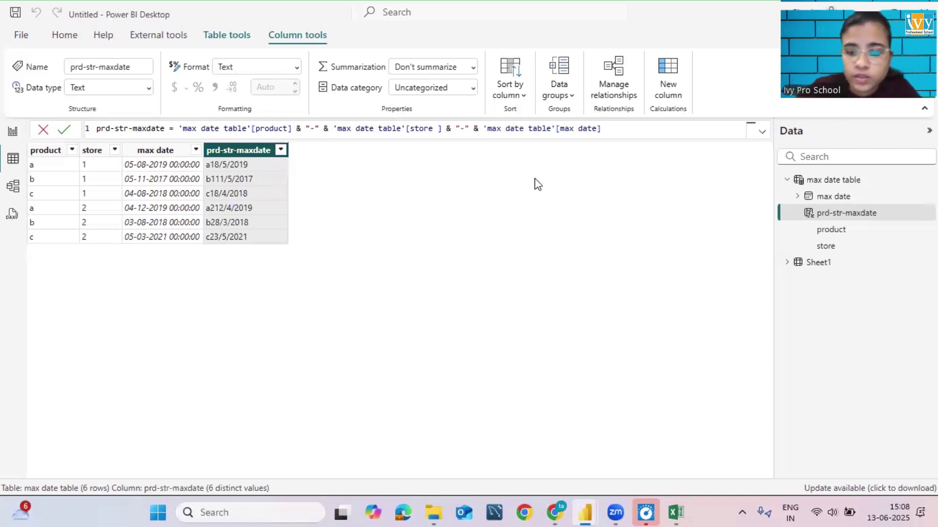
click(65, 130)
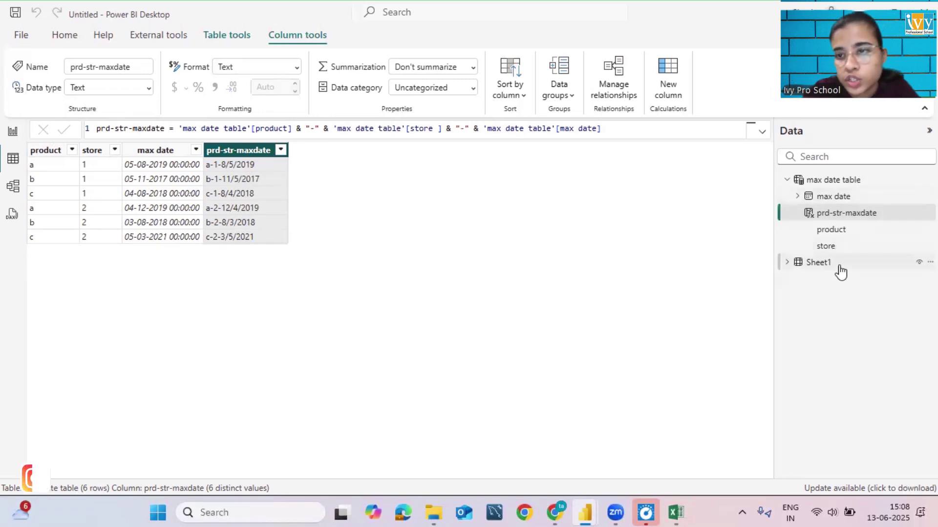
Start a new calculated column in Sheet1 named "prd-str-maxdate"
click(819, 263)
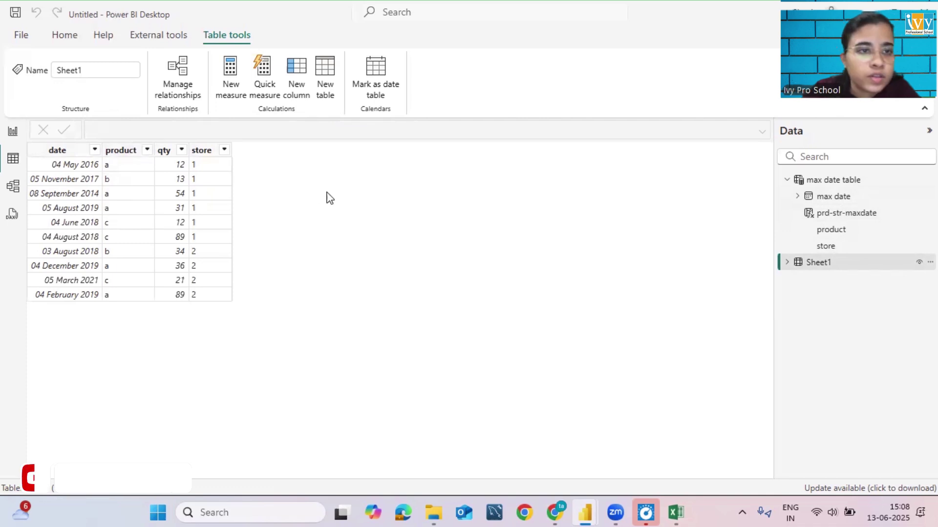
right_click(819, 261)
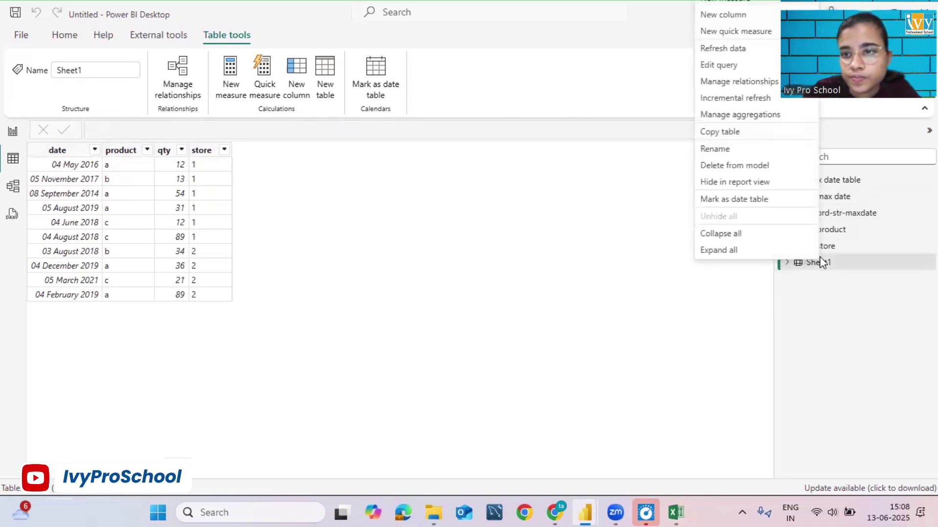
click(731, 15)
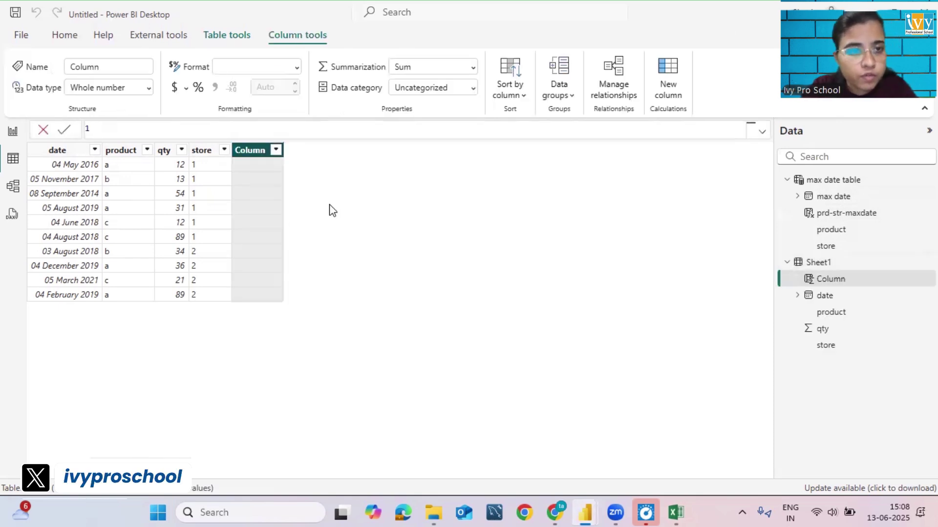
text(pr)
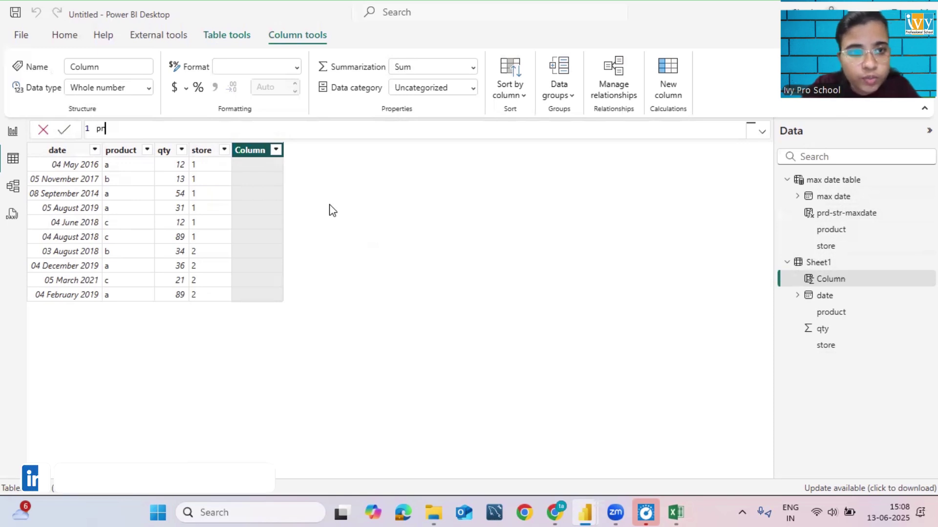
text(d-s)
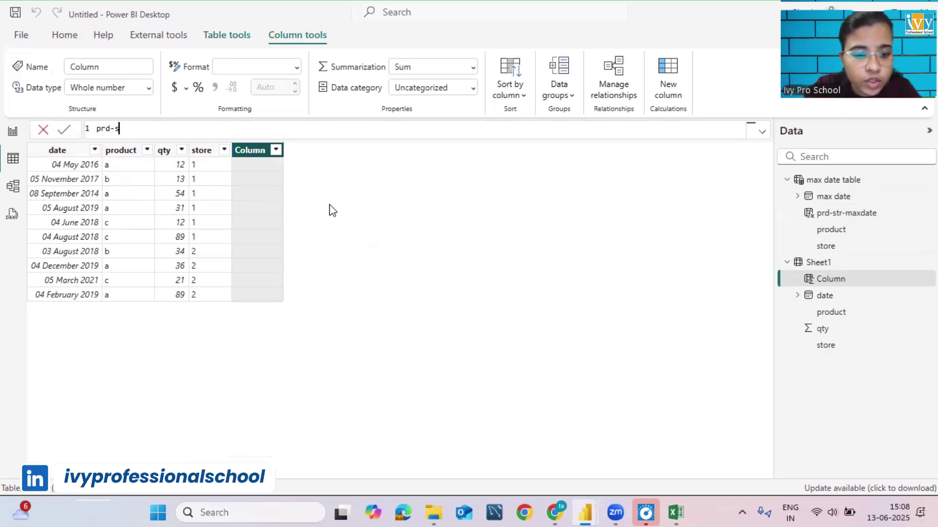
text(tr-max)
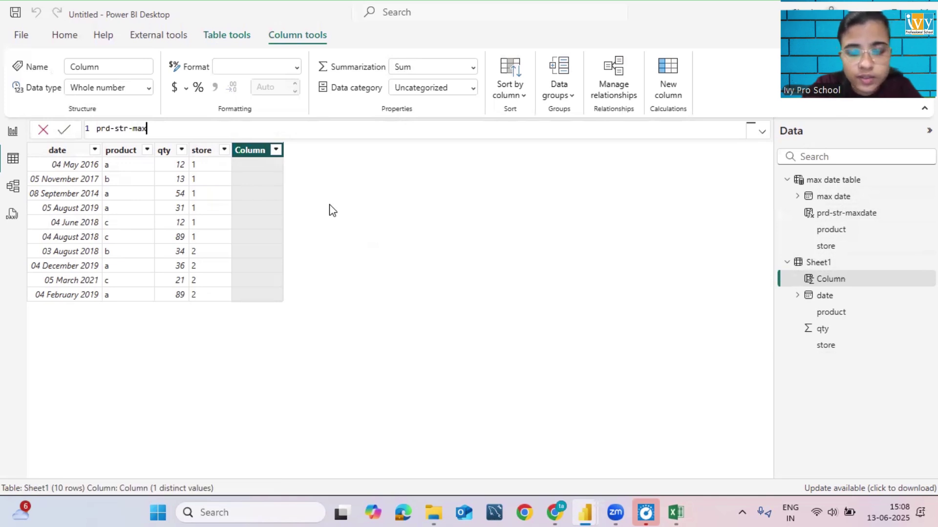
text(date = )
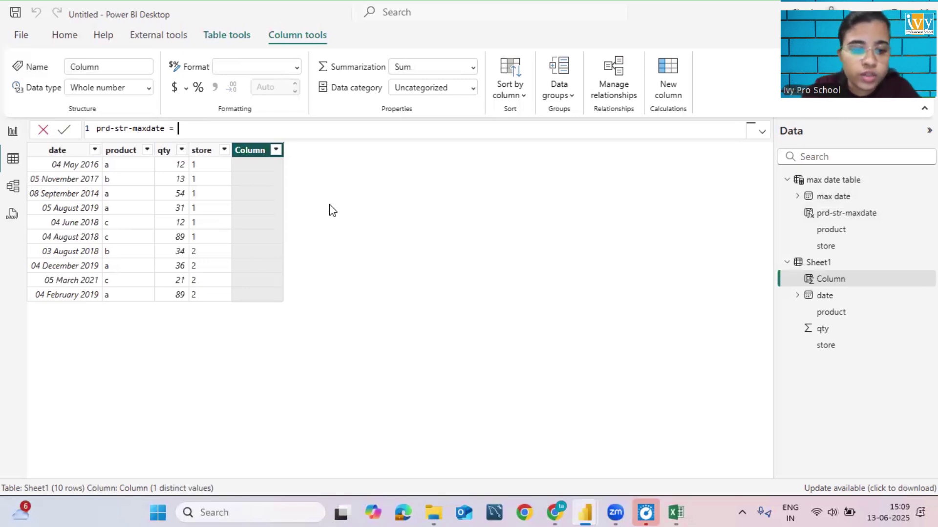
Begin the new Sheet1 column's formula with a reference to Sheet1[product]
text(pr)
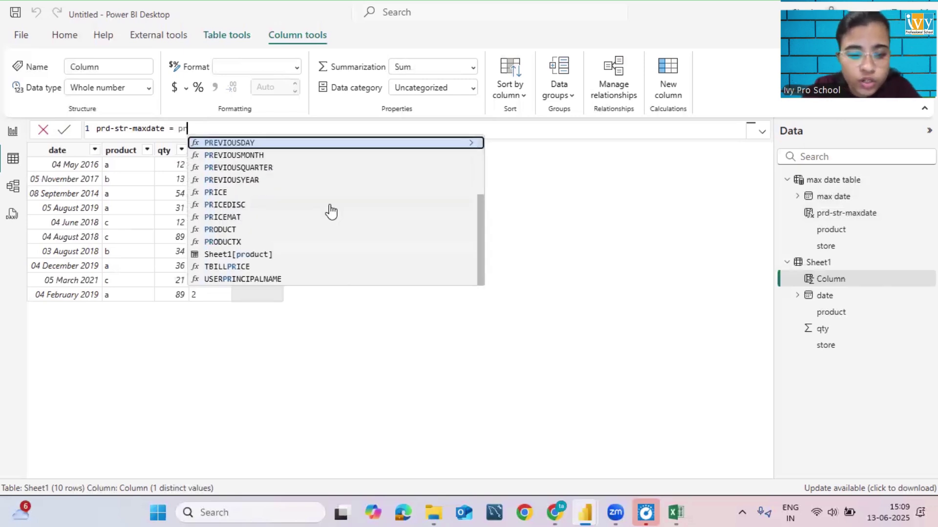
text(odcu)
key(BackSpace)
key(BackSpace)
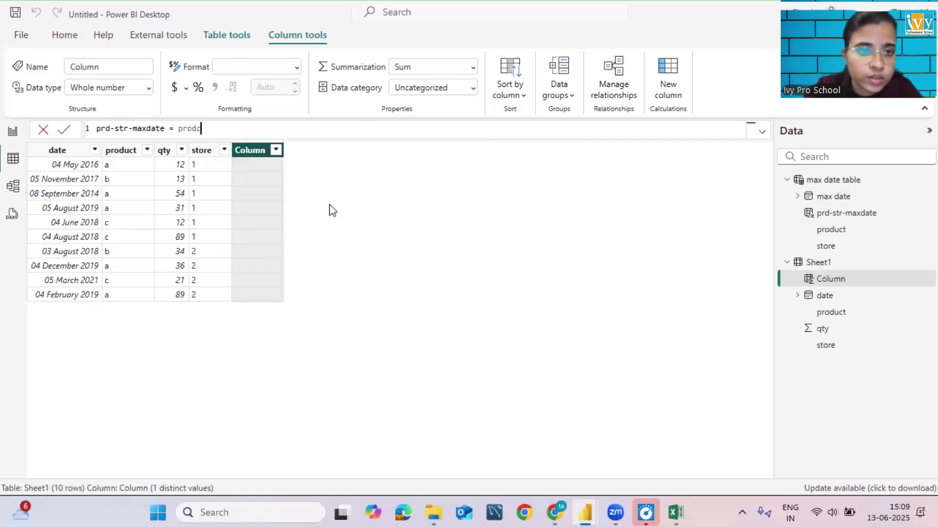
key(Down)
key(Down)
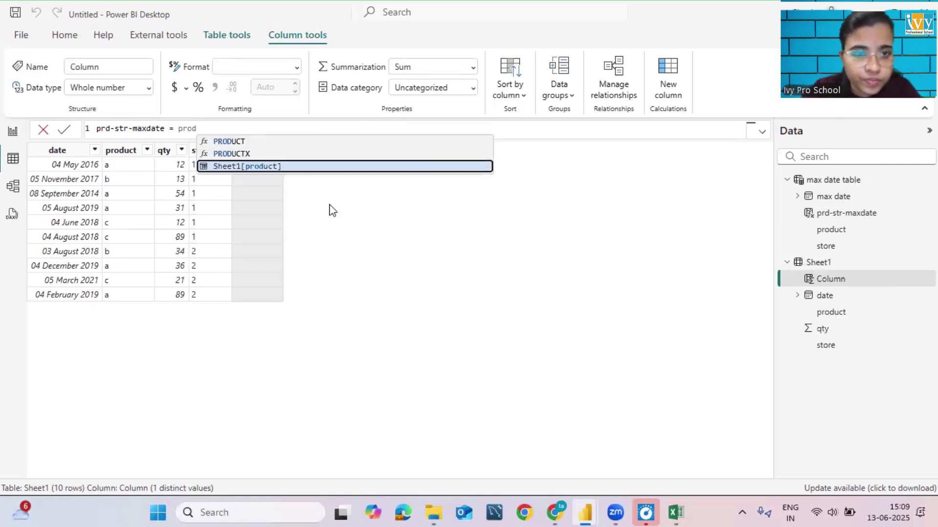
key(Tab)
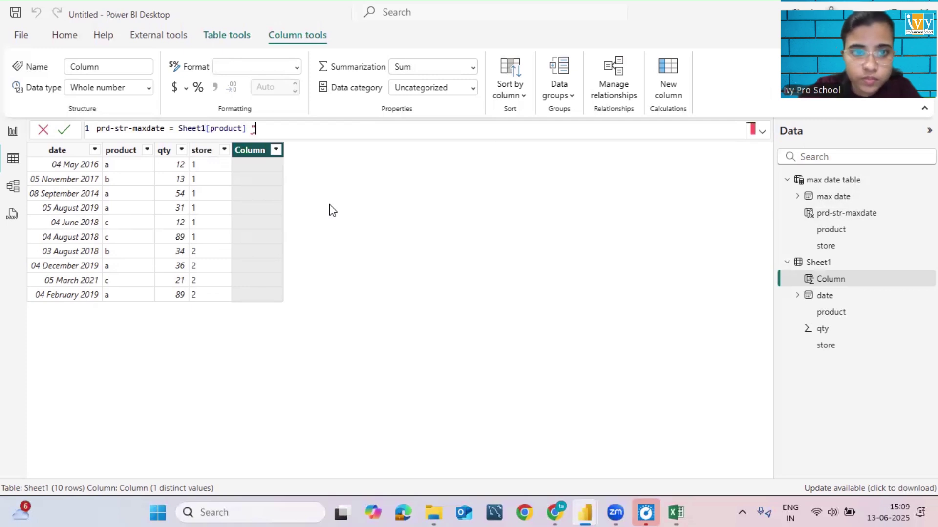
Append a "-" separator and Sheet1[store ] to the Sheet1 key formula using &
text(& "-)
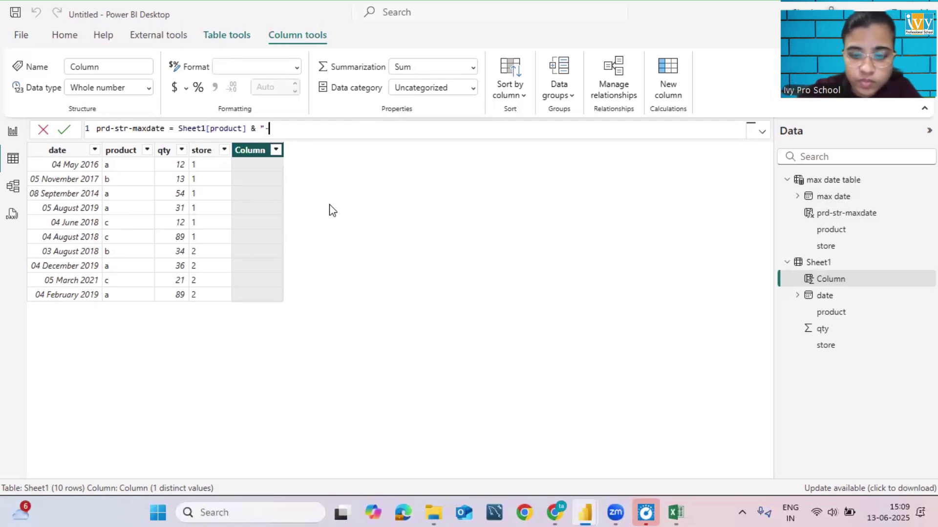
text(" & )
text(store)
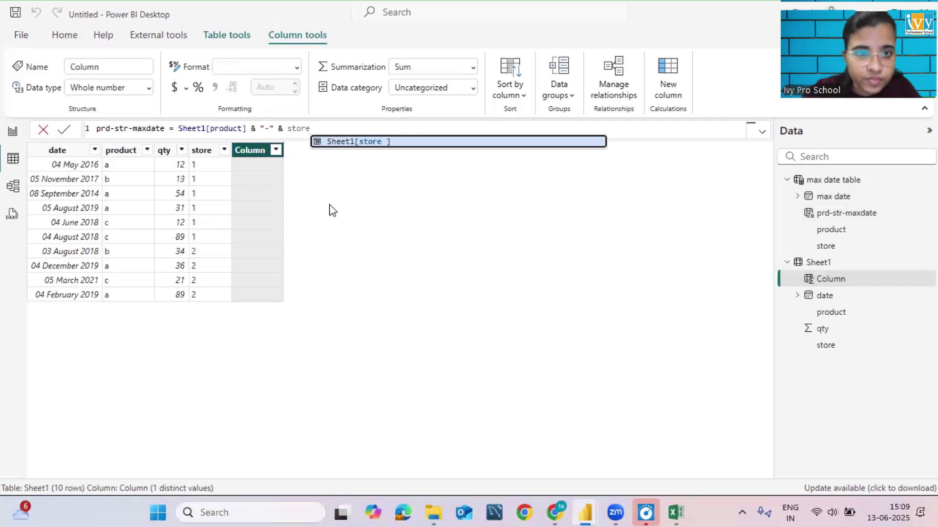
key(Tab)
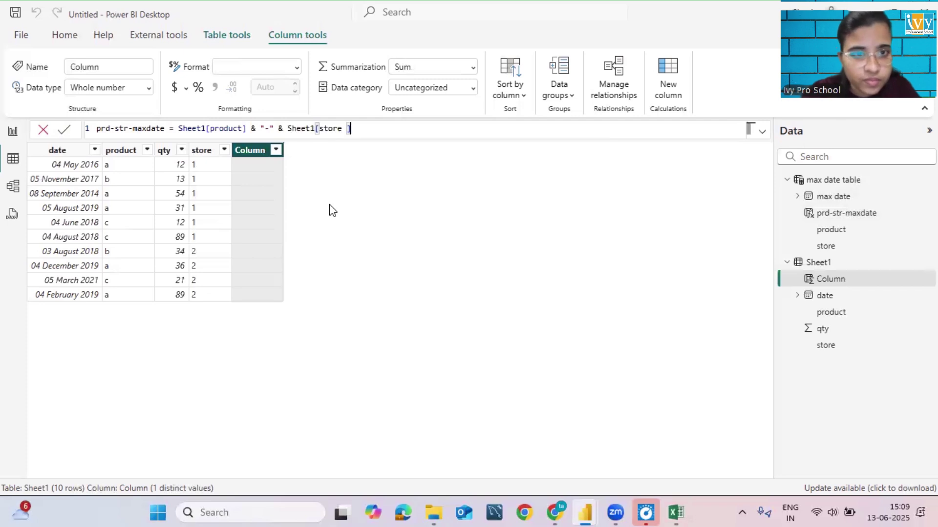
Append a "-" separator and Sheet1[date] to the Sheet1 prd-str-maxdate formula using &, and commit the column
text(& "- )
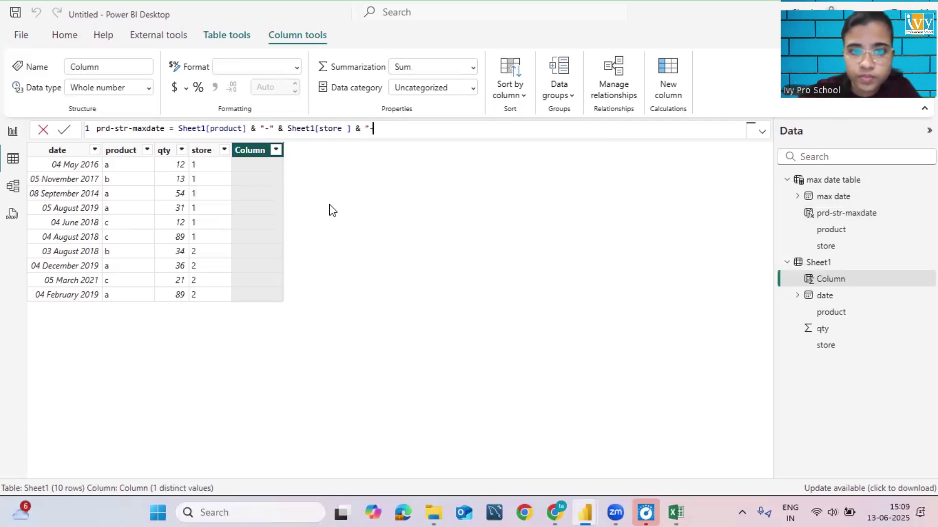
text(" )
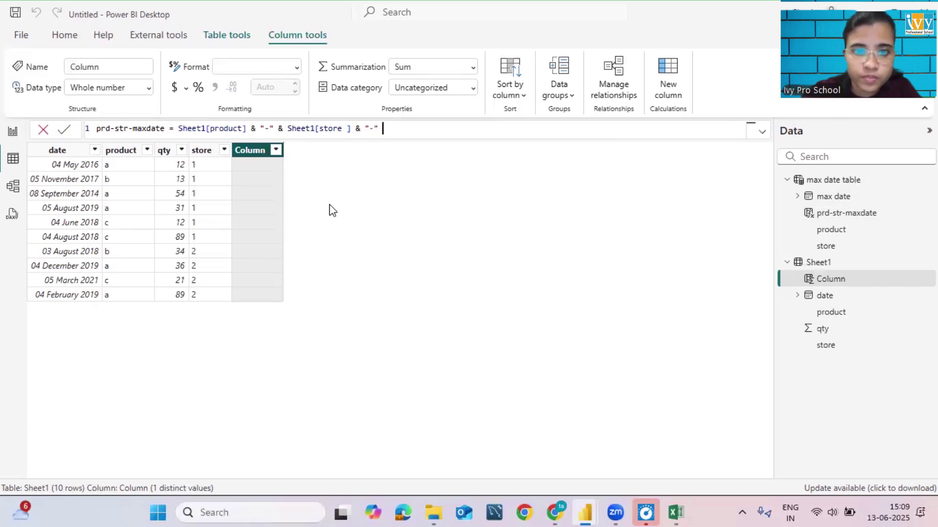
text(& )
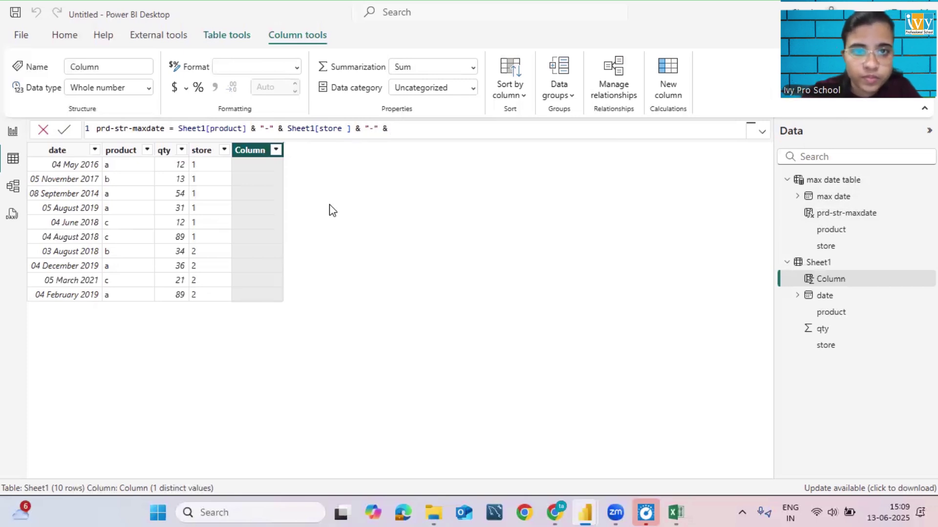
text(dat)
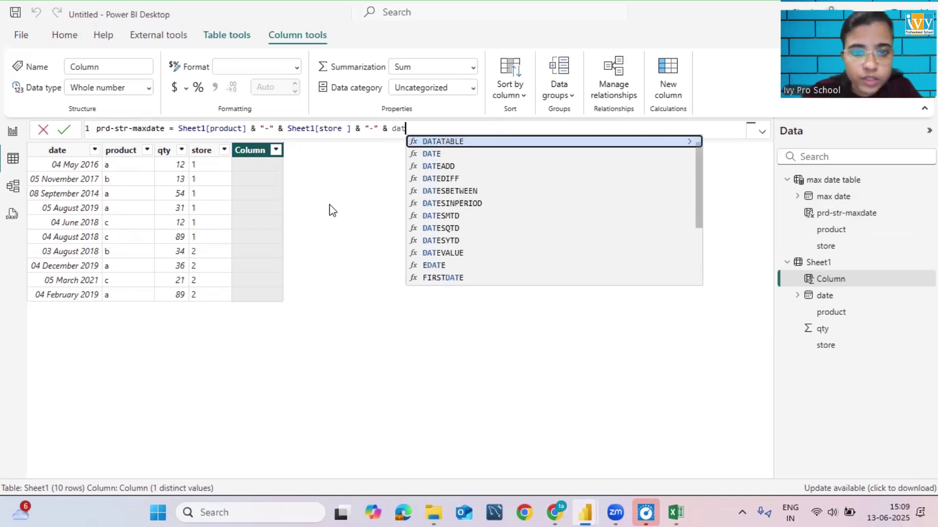
key(Up)
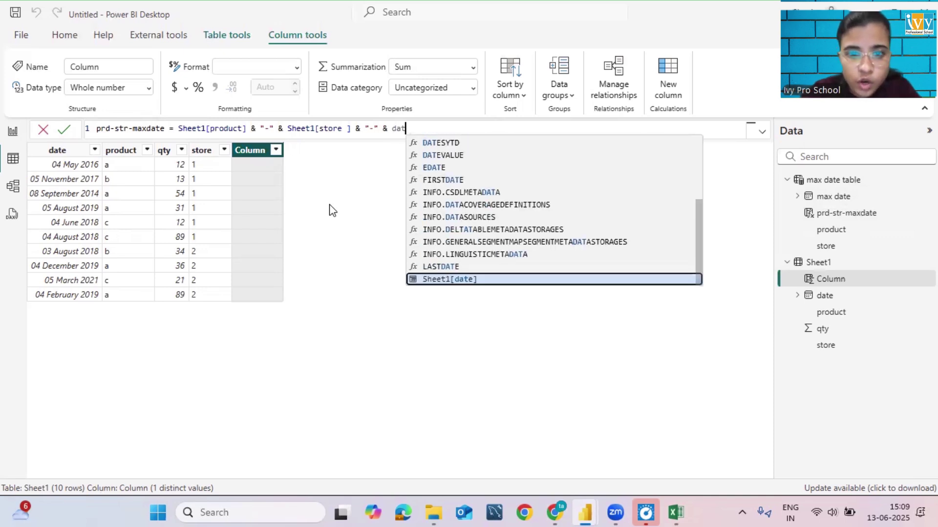
key(Tab)
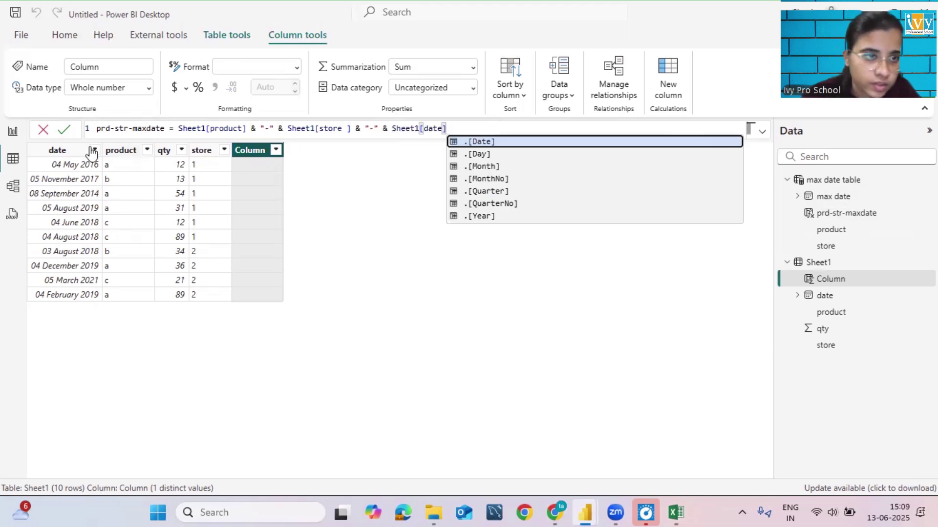
click(61, 131)
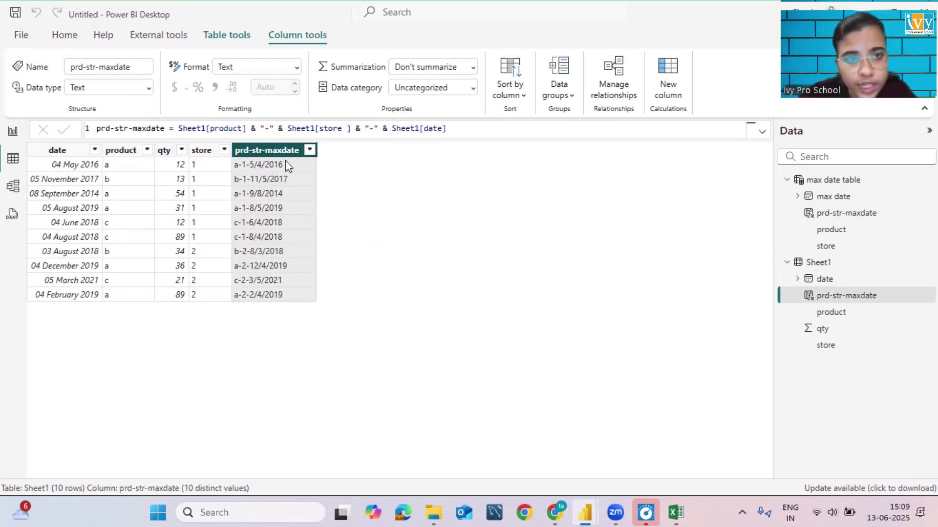
click(13, 186)
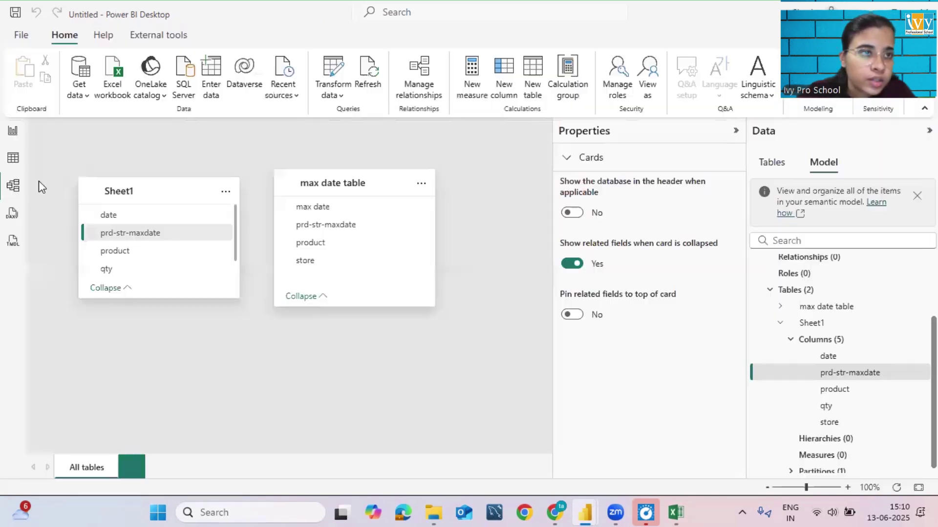
click(12, 159)
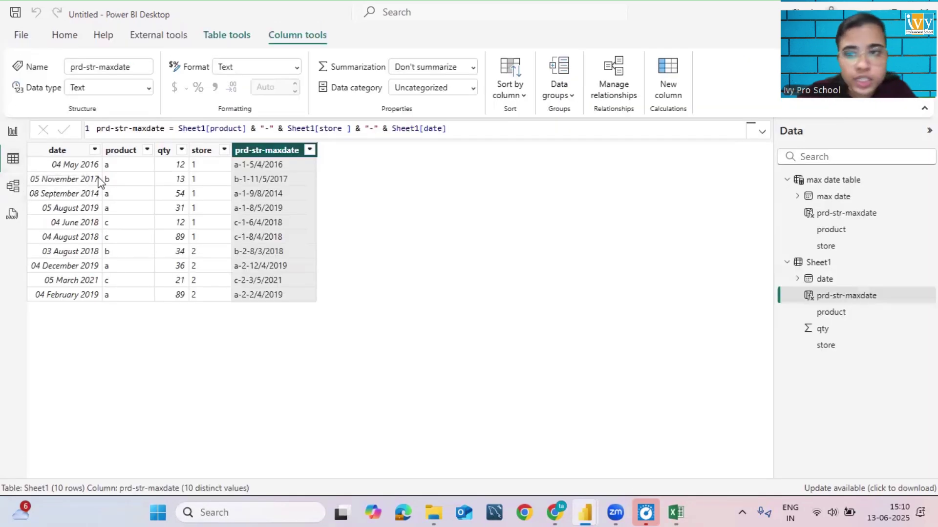
Start a new calculated column named "qty" in the max date table, with a LOOKUPVALUE function as its formula
click(823, 181)
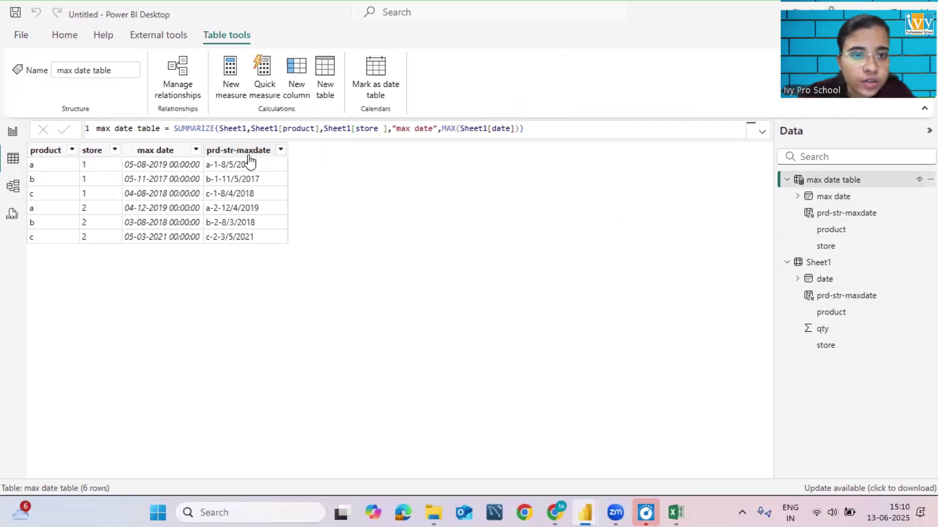
right_click(821, 185)
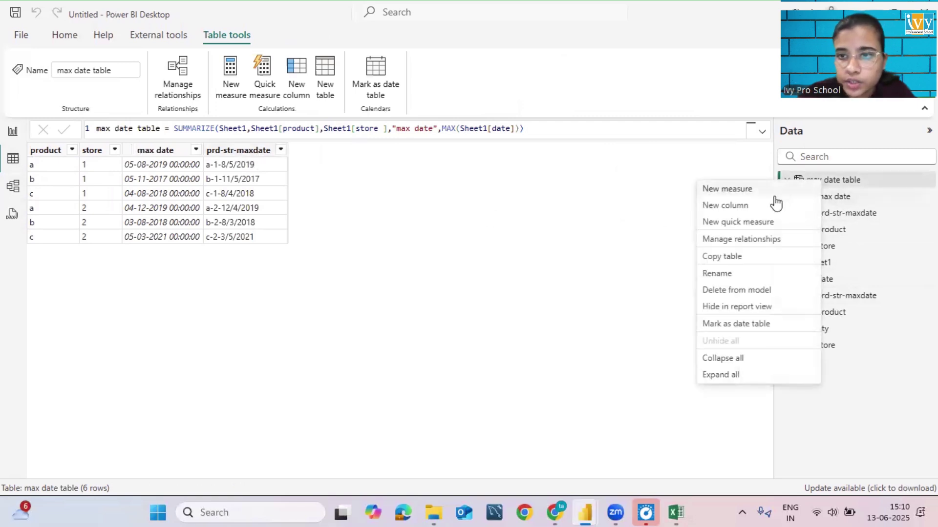
click(747, 205)
text(qt)
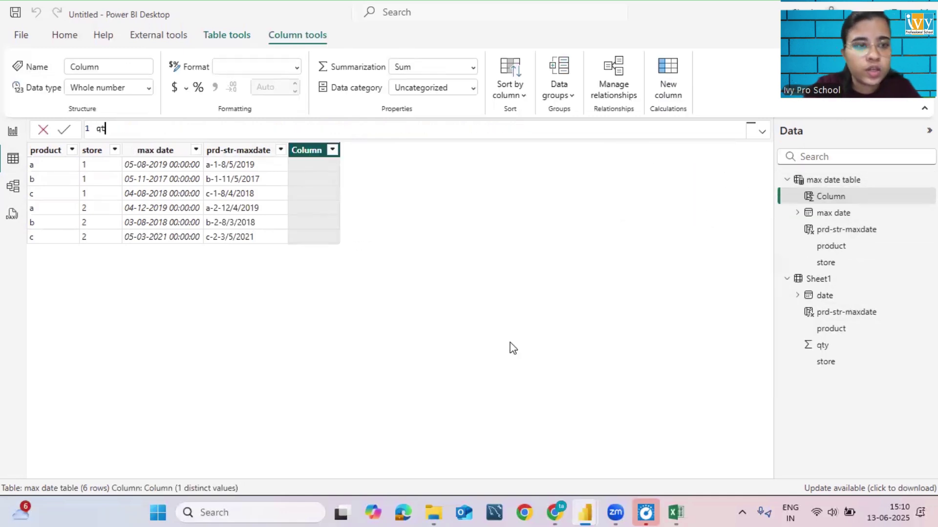
text(y = loo)
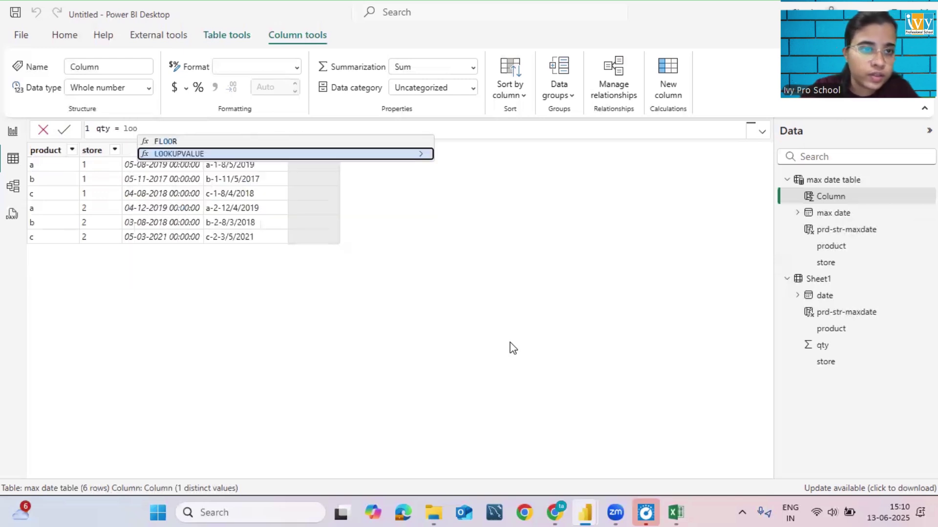
key(Tab)
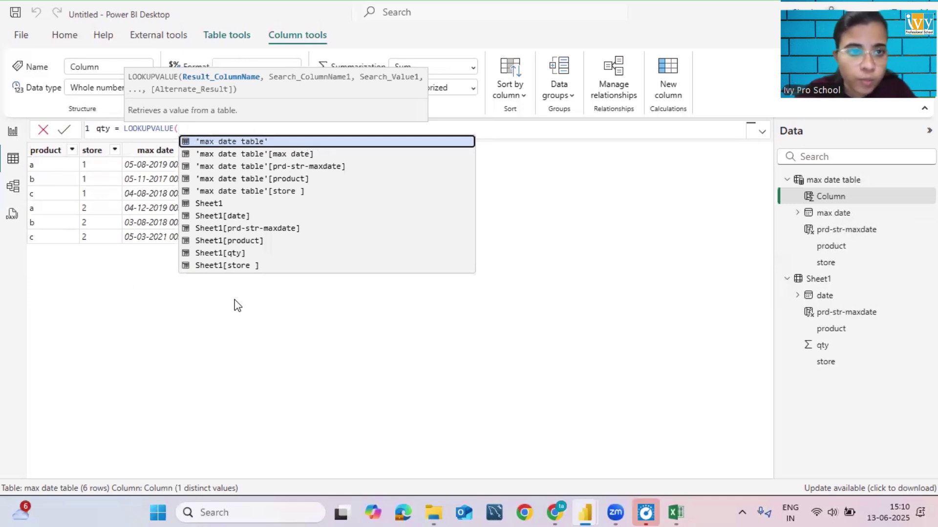
Give LOOKUPVALUE Sheet1[qty] as the result column and Sheet1[prd-str-maxdate] as the search column
text(qty)
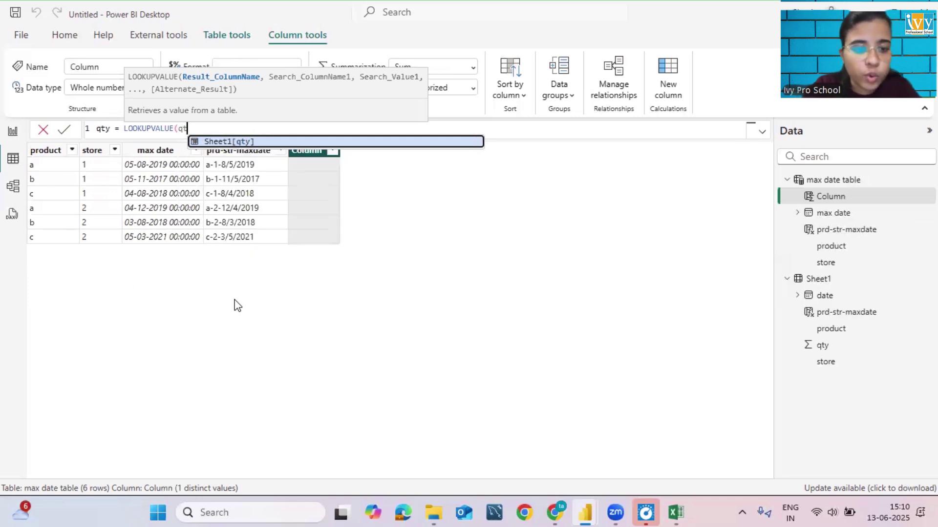
key(Tab)
text(,)
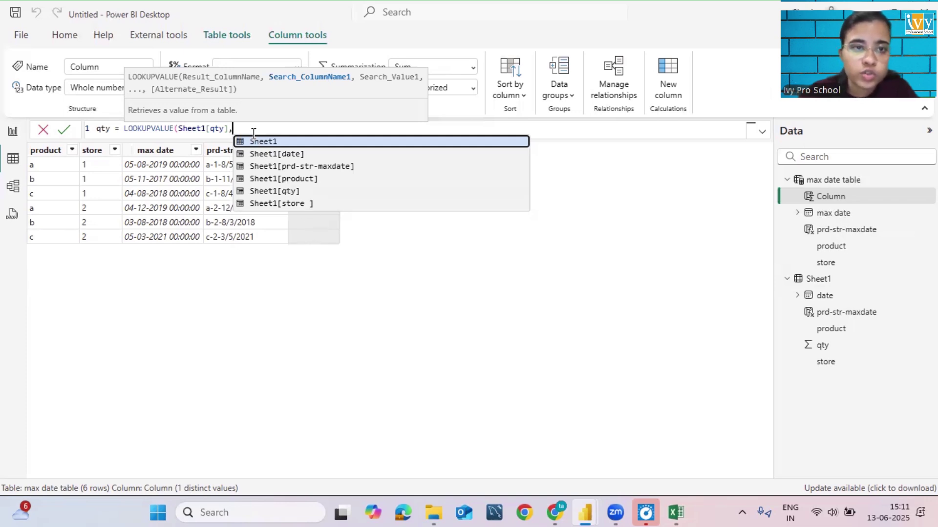
text(prd)
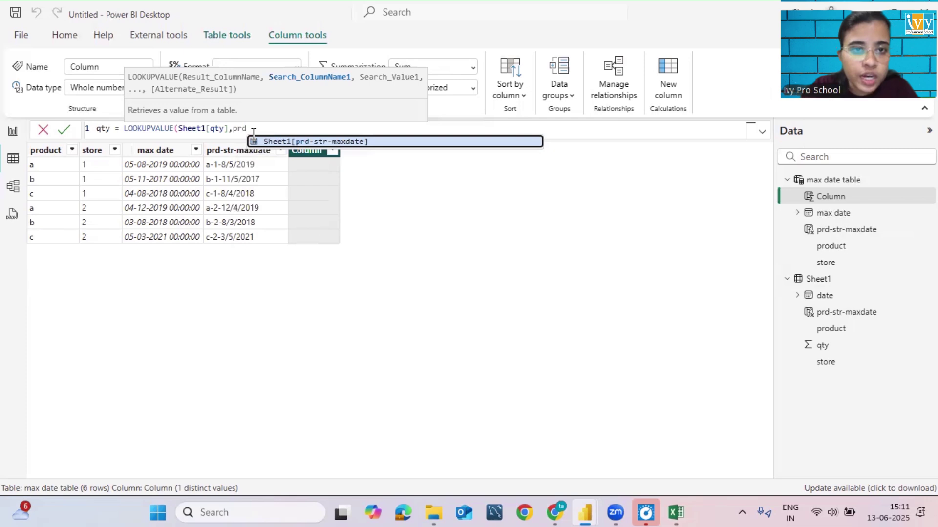
key(Tab)
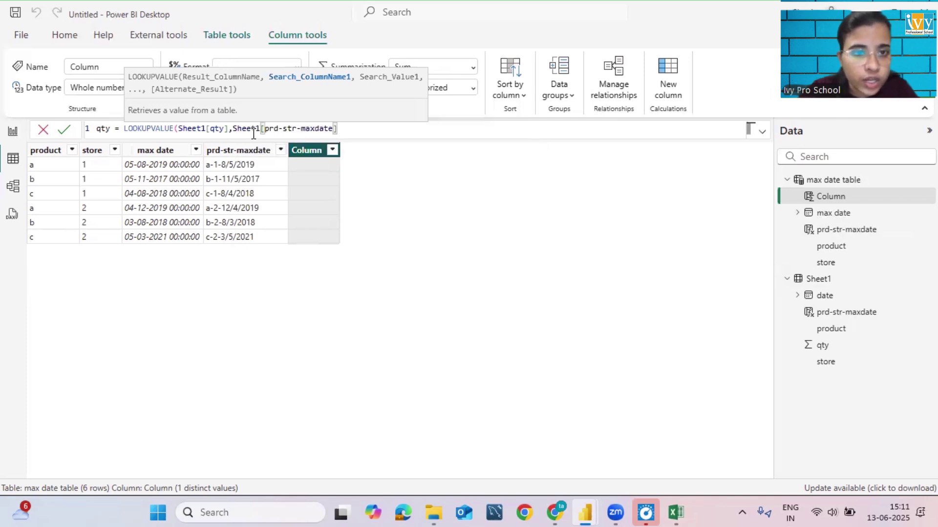
text(,)
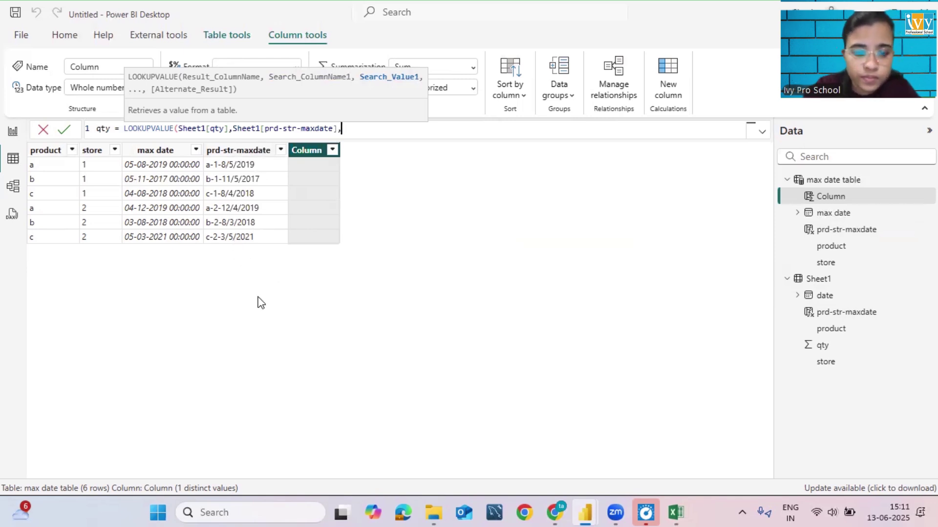
Use 'max date table'[prd-str-maxdate] as the search value, close the LOOKUPVALUE formula and commit the qty column
text(prd)
key(Tab)
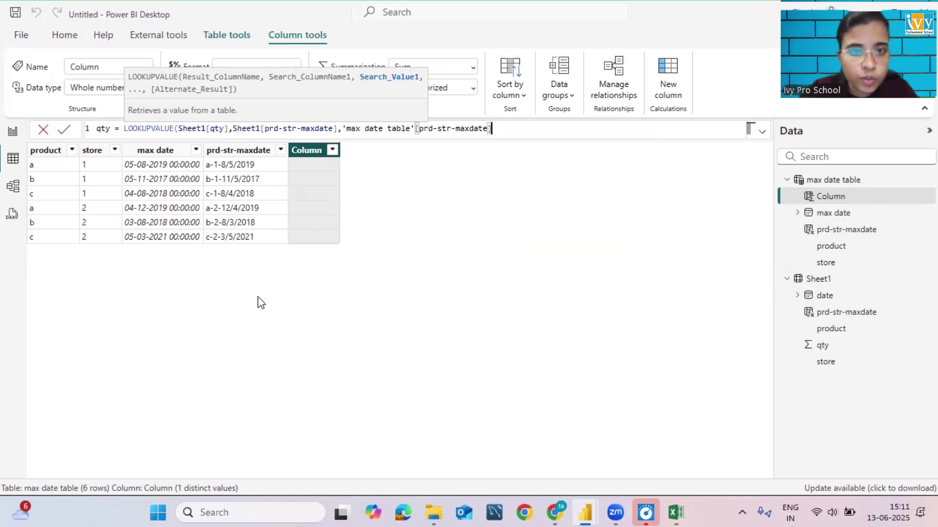
text())
key(Return)
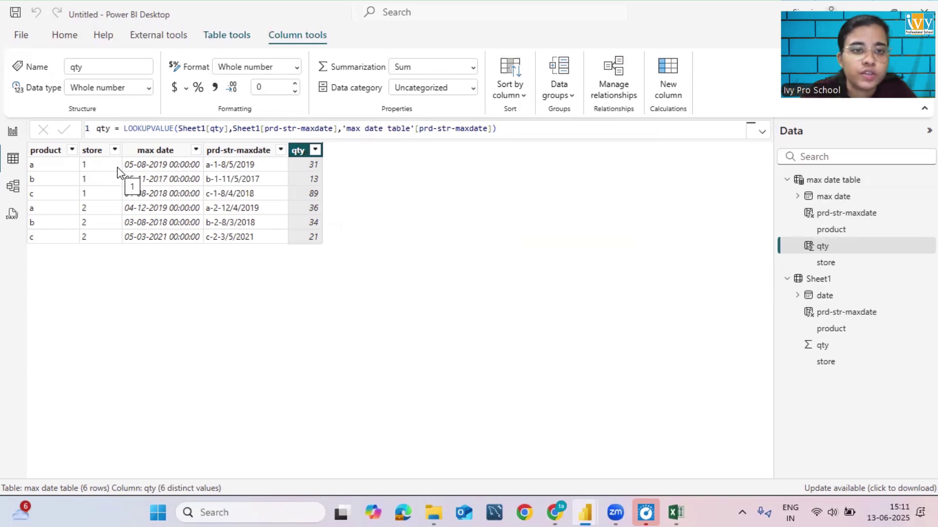
Compare the source quantities and dates in Sheet1 with the looked-up qty values in the max date table
click(864, 285)
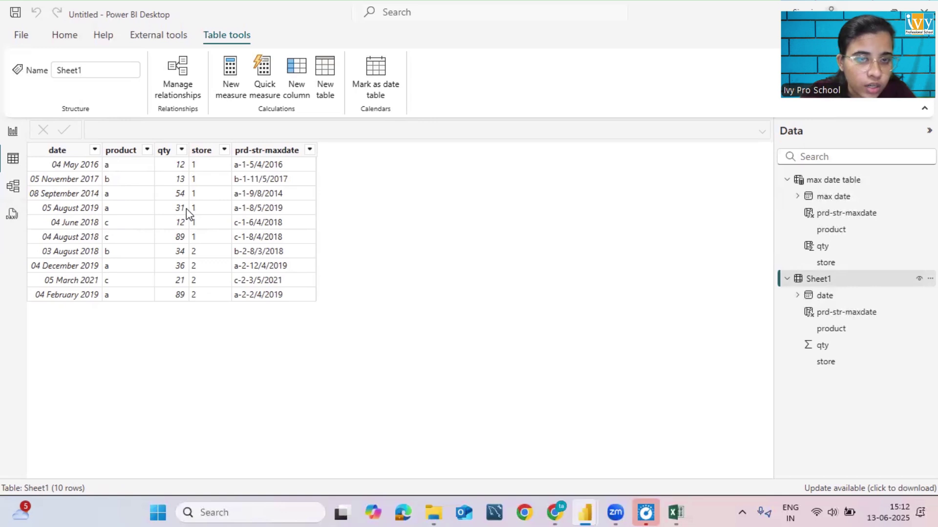
click(814, 182)
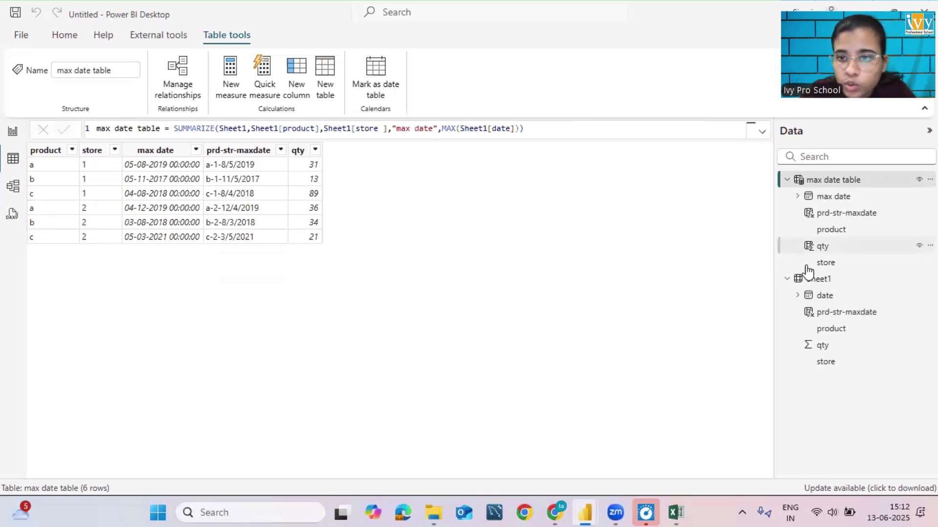
click(817, 281)
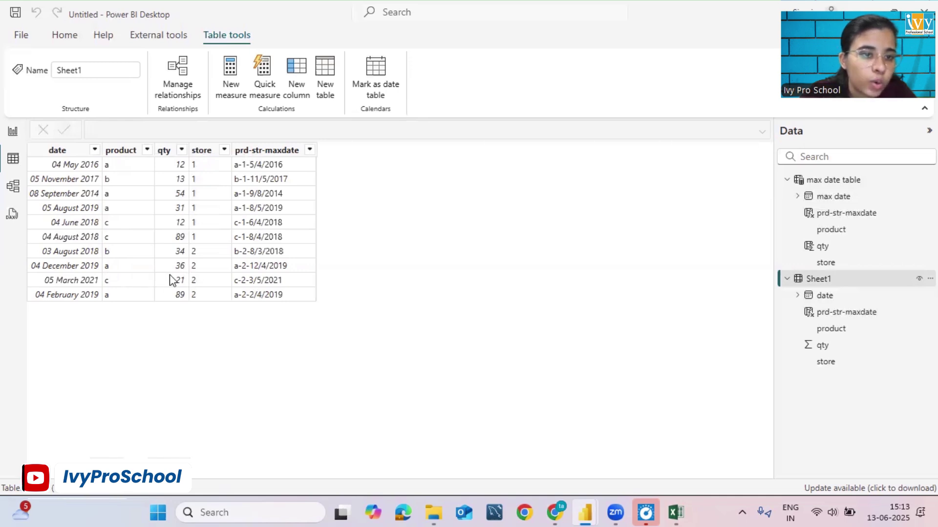
click(821, 189)
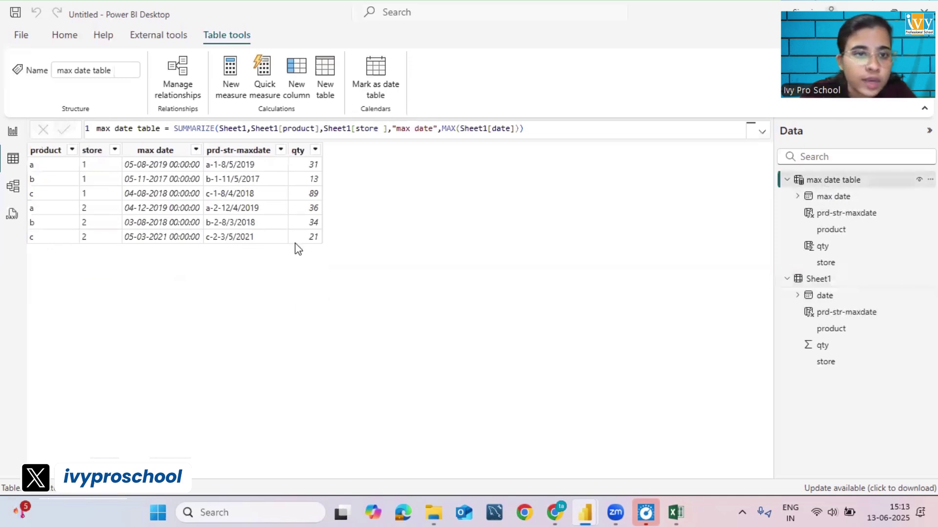